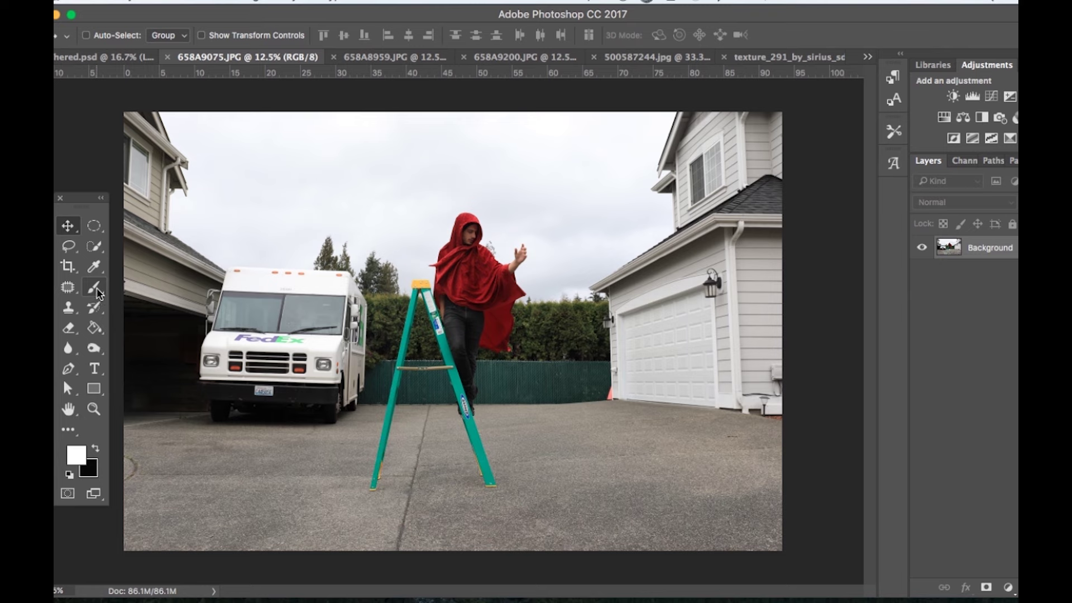
Switch to the mountain composite document and show Layer 7 with the rocky cliff
left_click(95, 58)
scroll(986, 508, "down", 2)
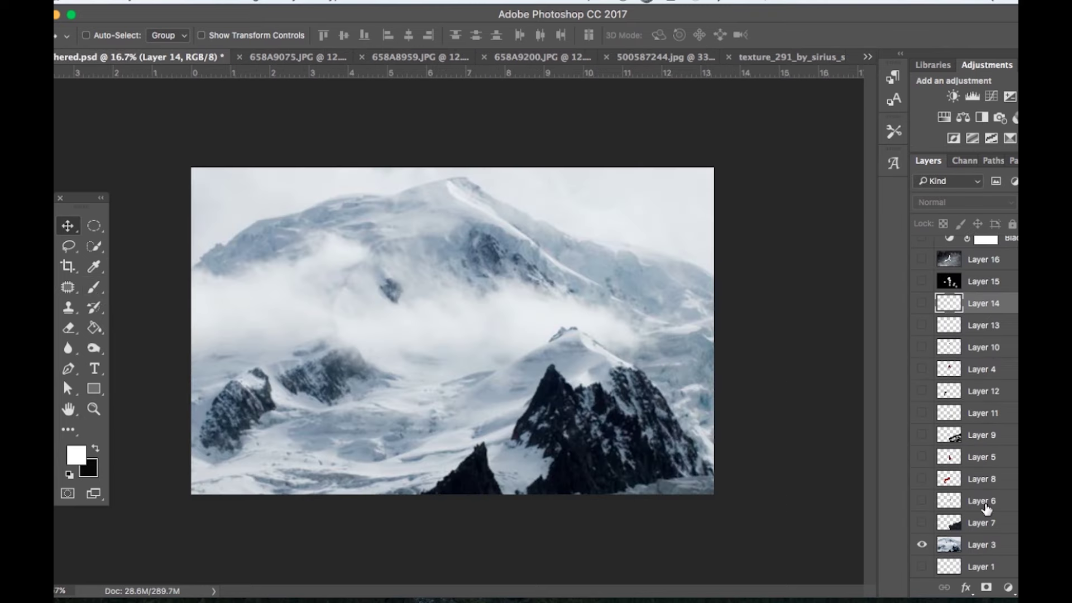
left_click(922, 522)
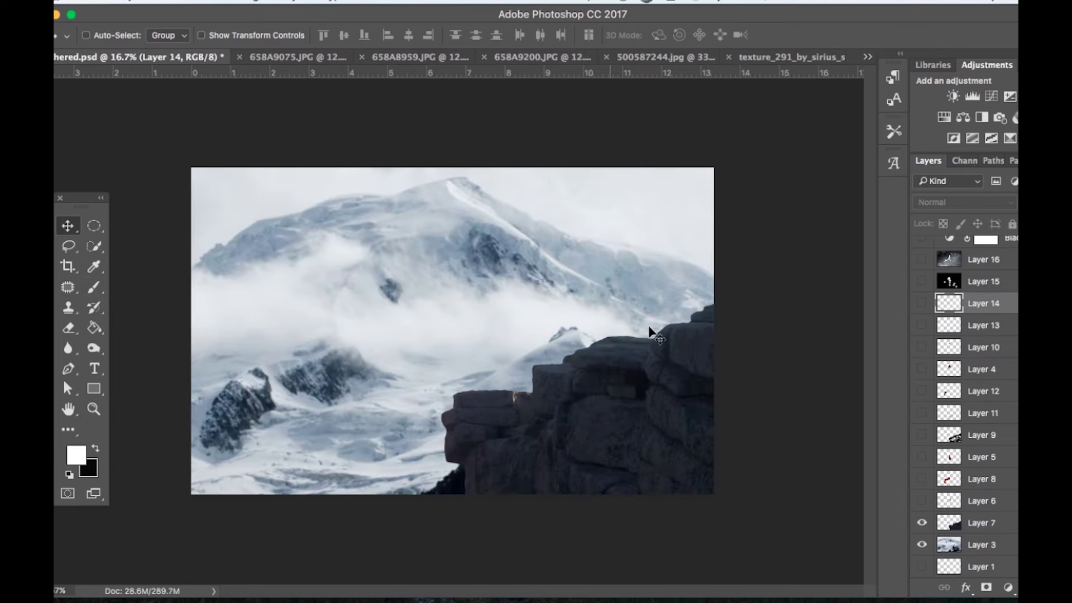
In 658A9075.JPG, duplicate the Background layer, hide the original, and set the Quick Selection tool to add to the selection
left_click(301, 59)
left_click(94, 247)
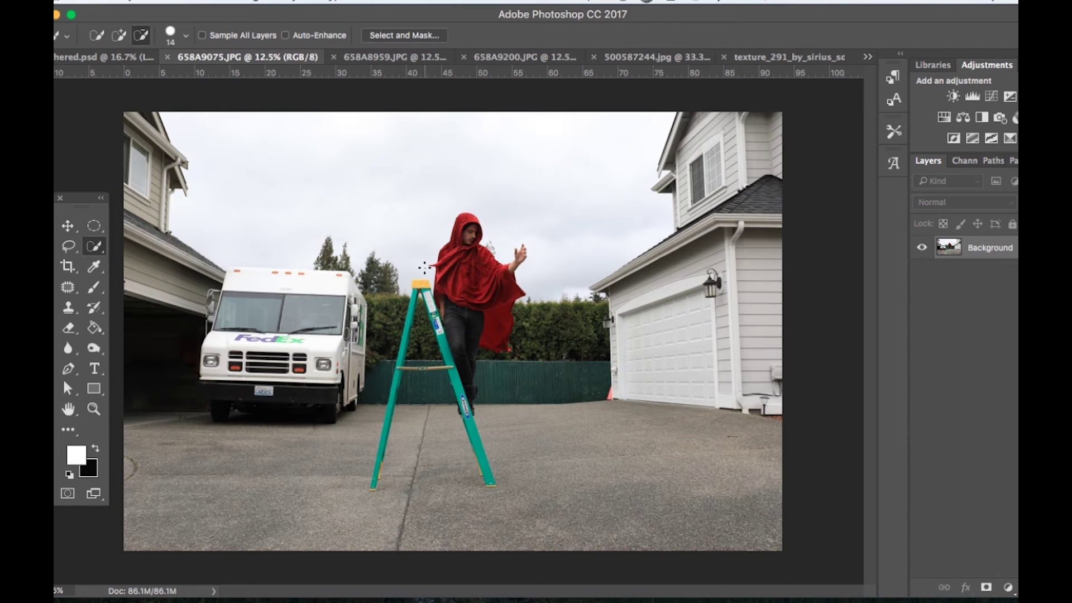
left_click(301, 2)
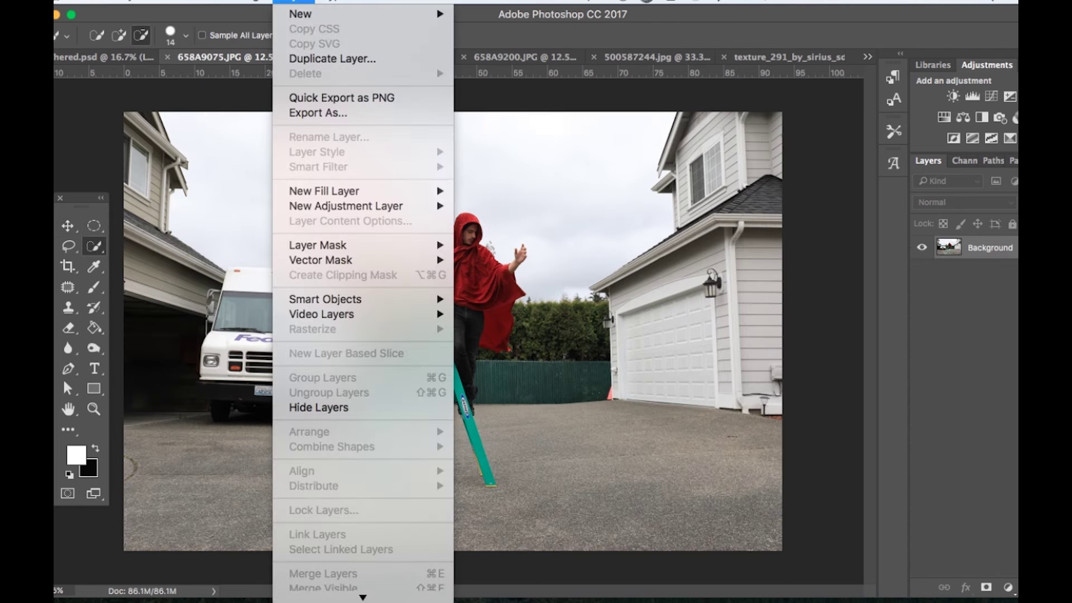
left_click(327, 59)
key("Return")
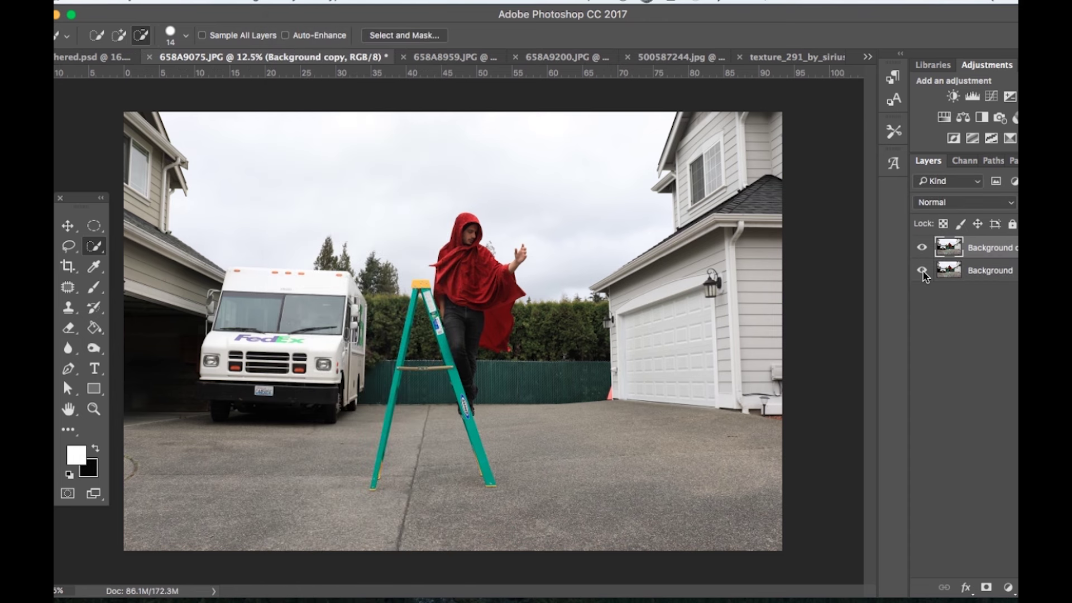
left_click(120, 35)
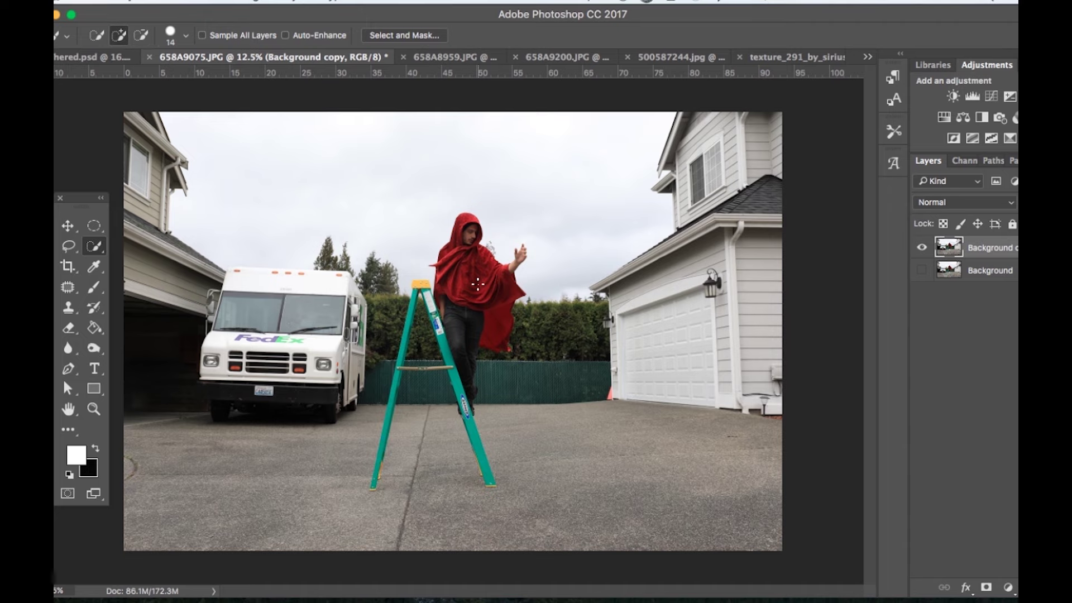
Select the man in the red cloak, including his raised hand and dark trousers, with Quick Selection
key("super+equal")
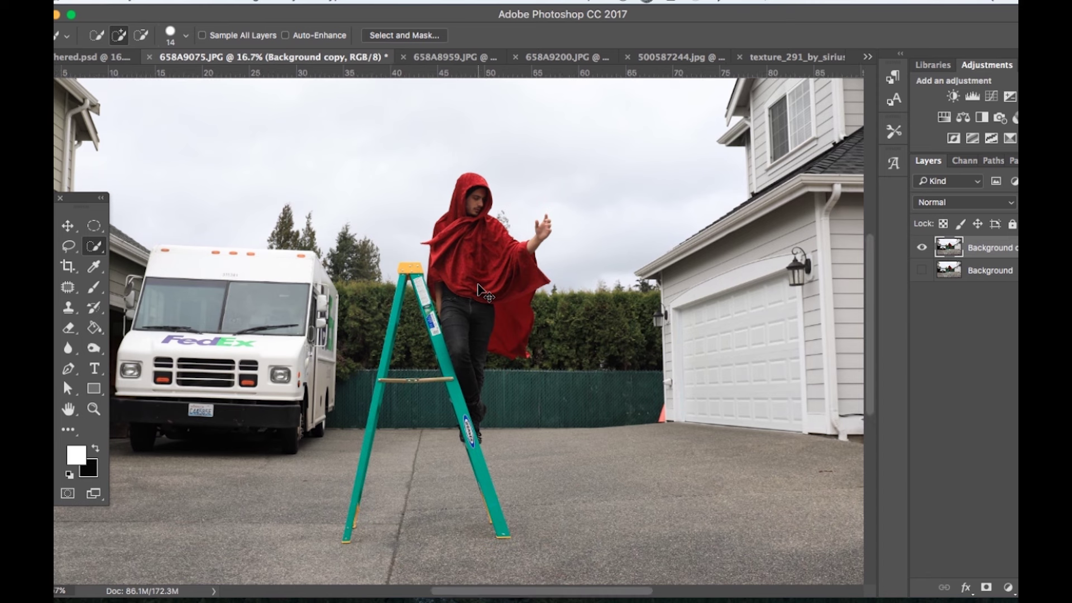
key("super+equal")
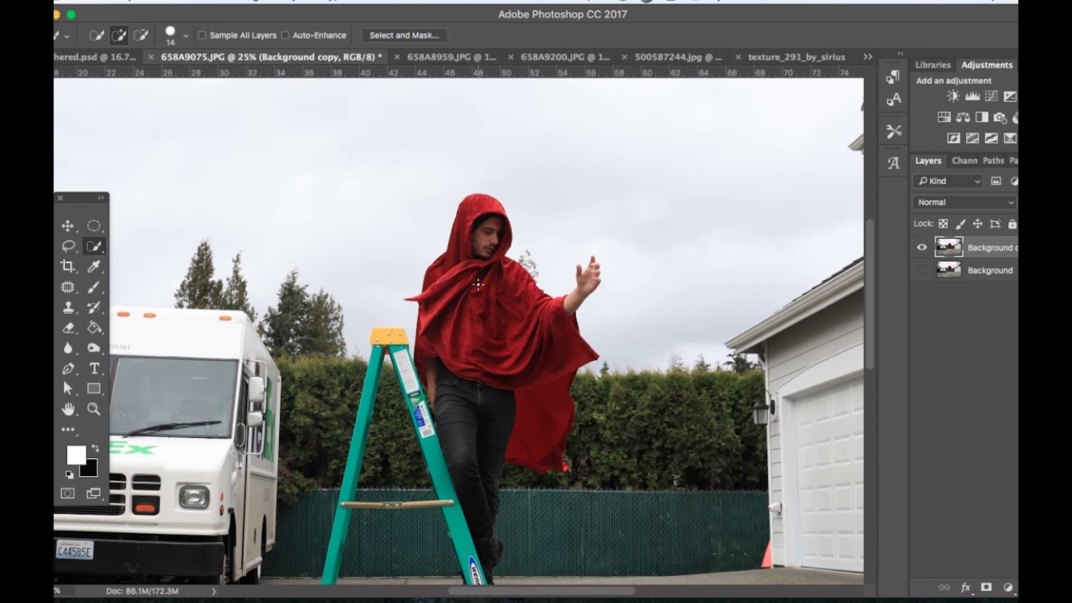
mouse_move(482, 317)
left_mouse_down()
mouse_move(467, 294)
mouse_move(512, 327)
mouse_move(554, 333)
mouse_move(553, 438)
left_mouse_up()
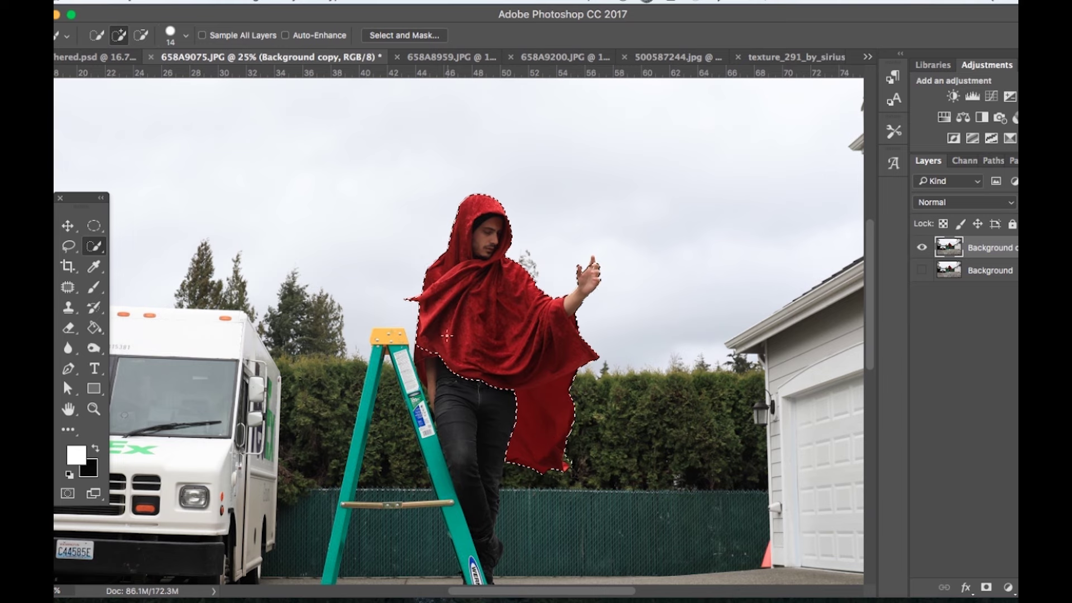
mouse_move(418, 330)
left_mouse_down()
mouse_move(421, 371)
mouse_move(424, 353)
left_mouse_up()
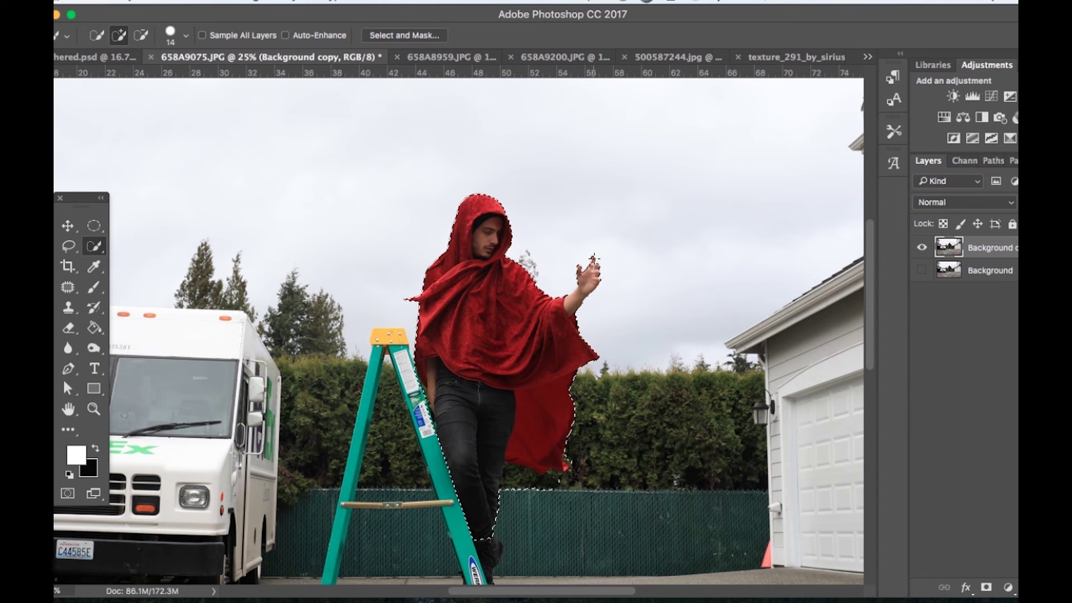
Cut the selected man onto his own layer, bring him into the mountain composite, and scale him to stand on the cliff edge
key("ctrl+x")
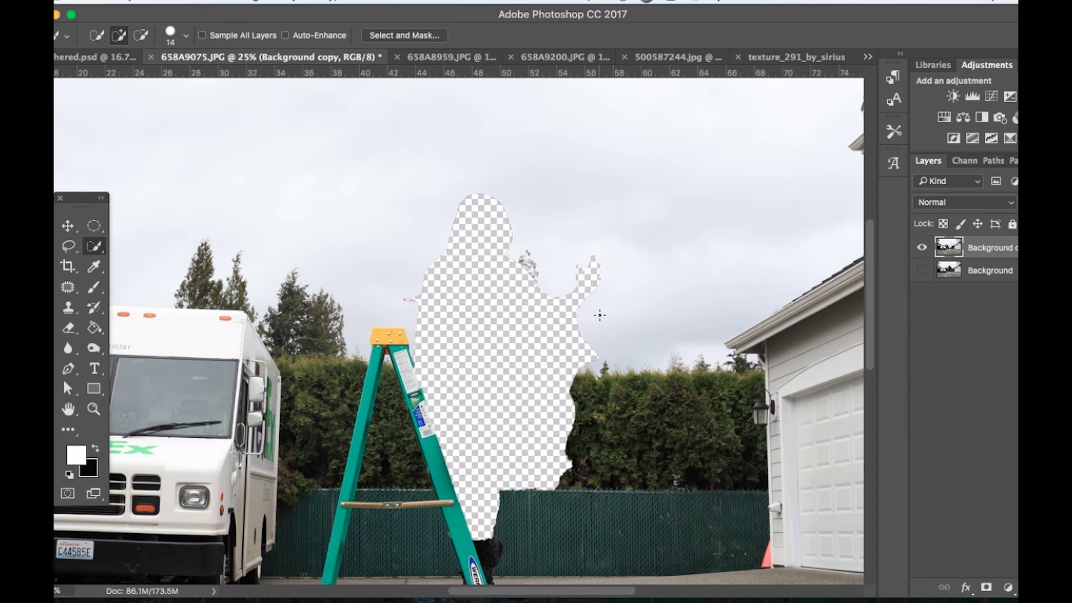
key("ctrl+v")
left_click(67, 226)
left_click_drag(425, 260, 499, 304)
key("ctrl+t")
left_click_drag(551, 439, 526, 395)
key("Return")
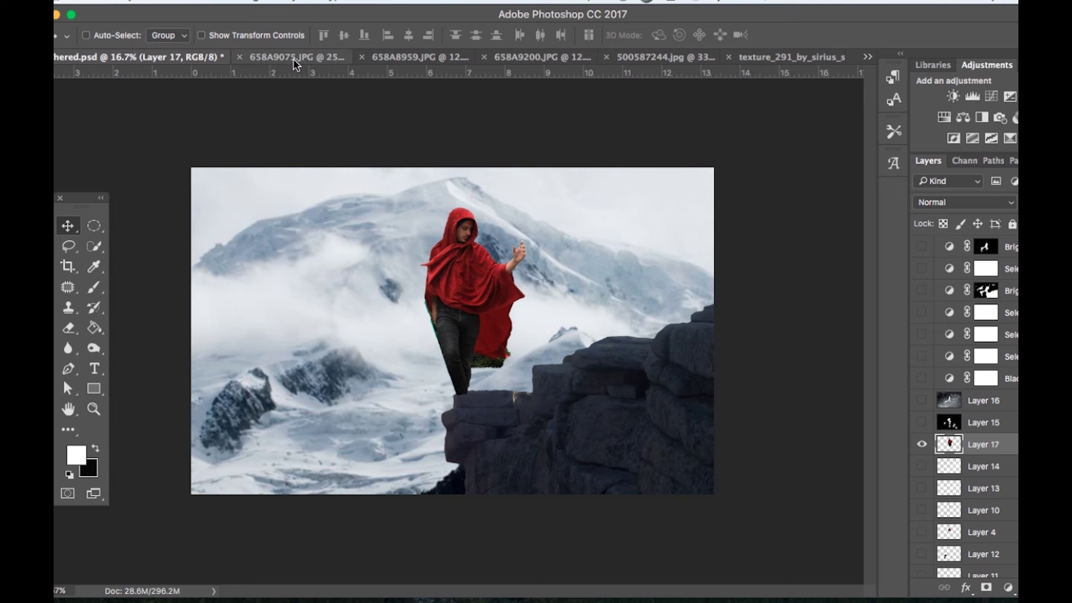
Close the 658A9075.JPG document without saving it
left_click(295, 59)
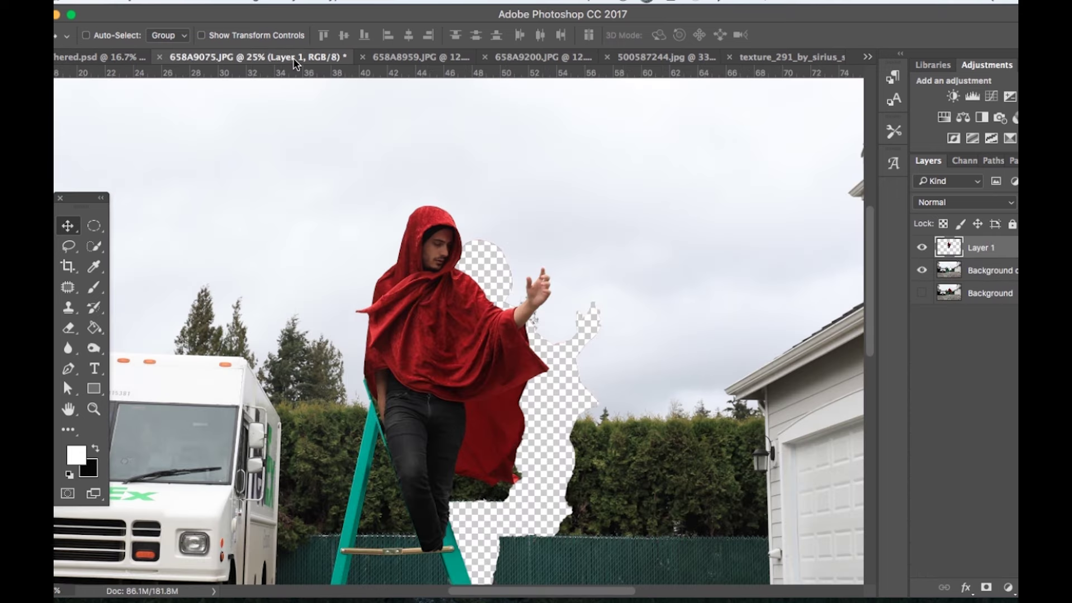
left_click(160, 57)
left_click(468, 222)
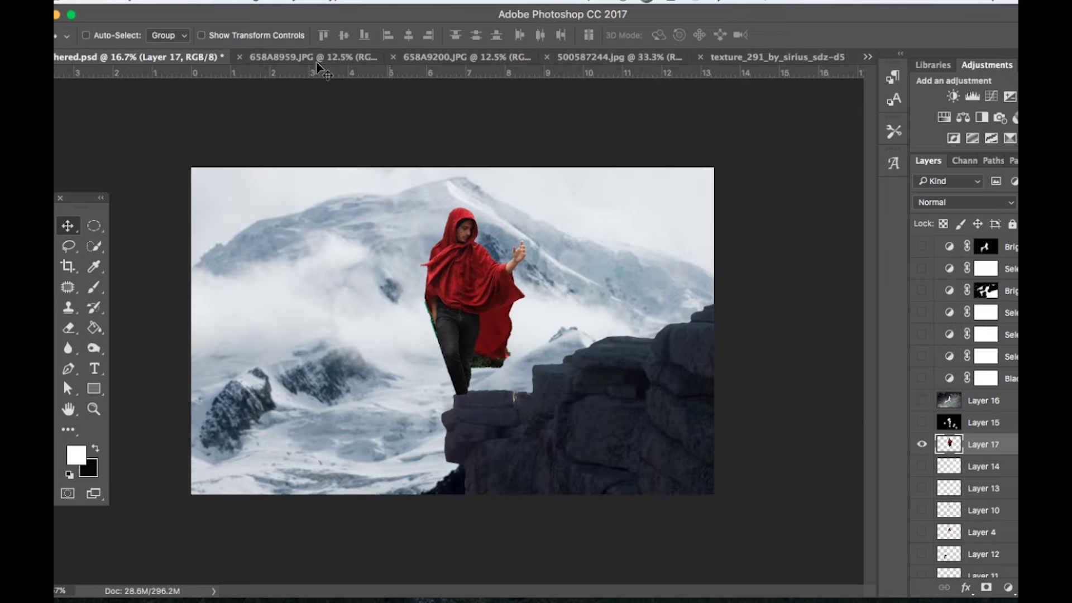
In 658A8959.JPG, duplicate the Background layer and select the long red cloth around the man's waist with Quick Selection
left_click(297, 57)
key("w")
left_click(294, 2)
left_click(317, 58)
key("Return")
left_click(479, 363)
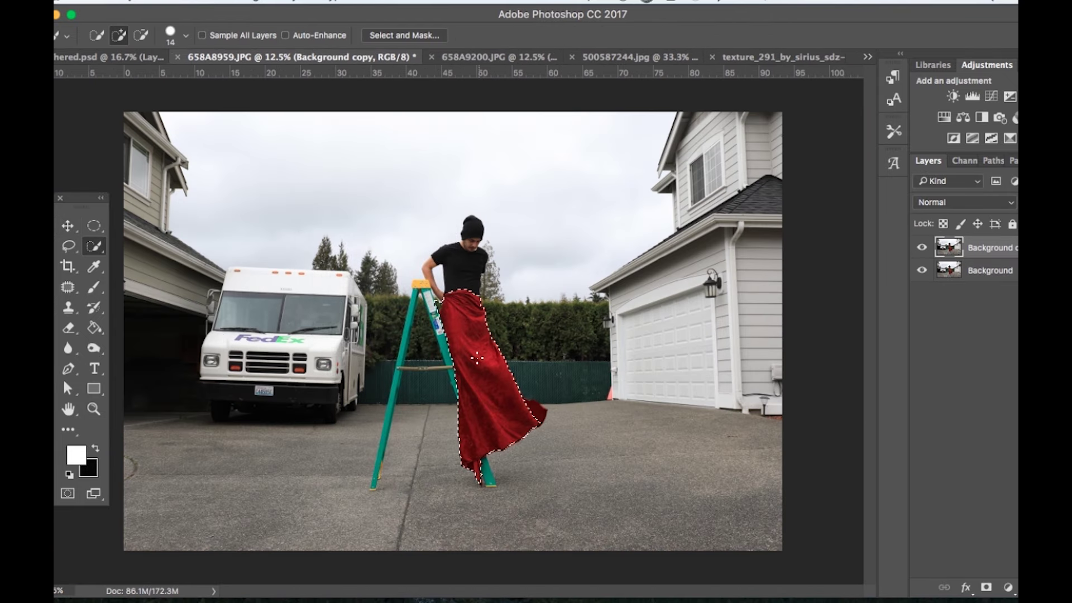
Paste the red skirt cloth onto its own layer and move it into the mountain composite over the cloaked man's legs
key("super+d")
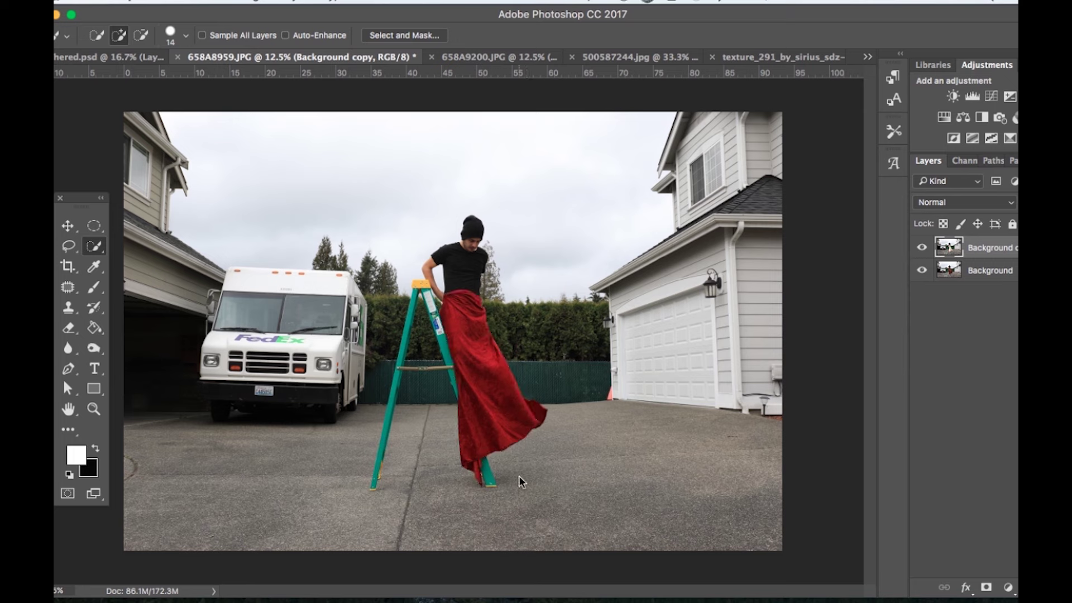
key("super+v")
key("v")
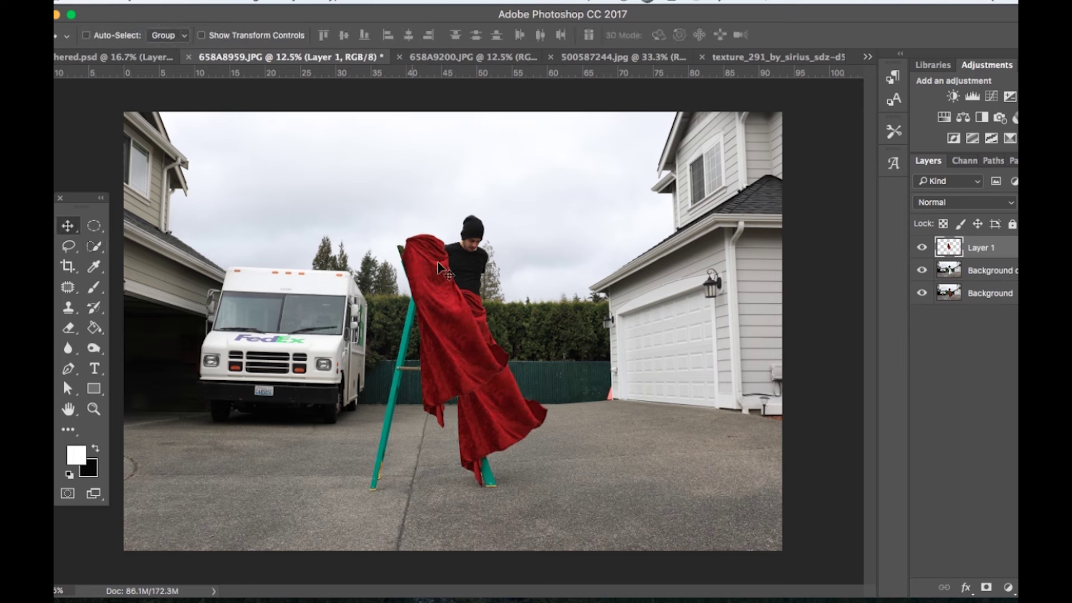
left_click_drag(441, 285, 150, 60)
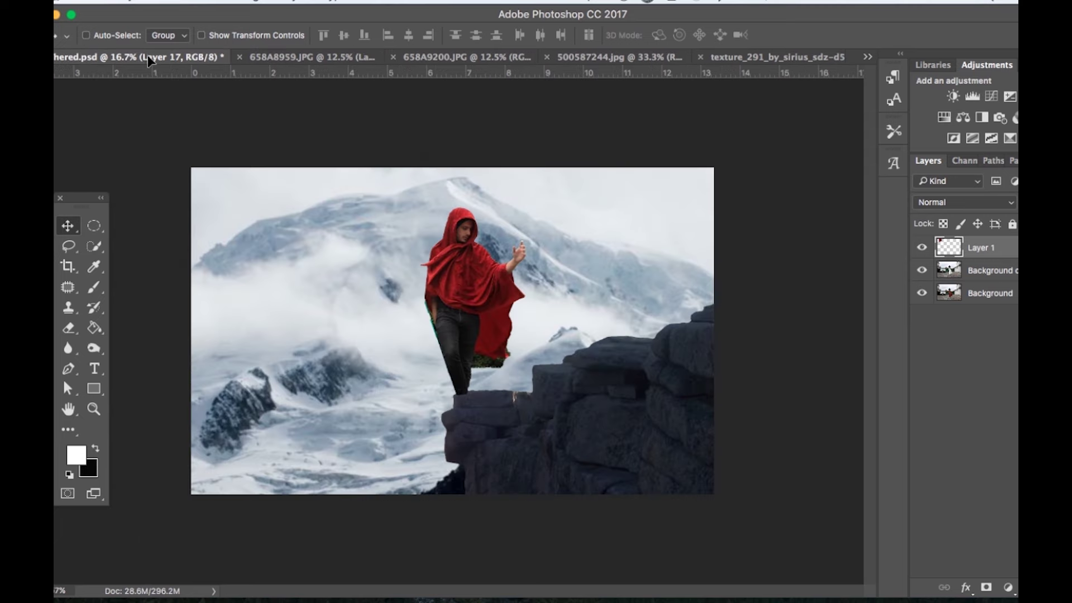
left_click_drag(468, 296, 477, 361)
Scale the red skirt down and fit it beneath the man's cloak over his legs
key("super+t")
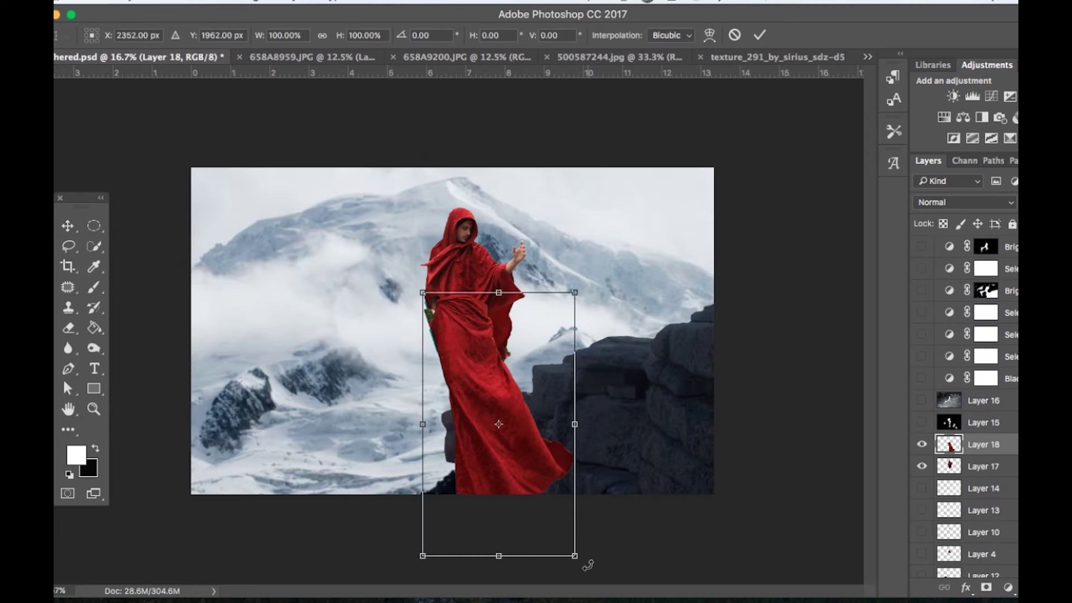
left_click_drag(576, 554, 550, 461)
left_click_drag(579, 555, 568, 554)
key("Return")
left_click_drag(531, 497, 527, 497)
key("super+z")
key("super+z")
key("super+z")
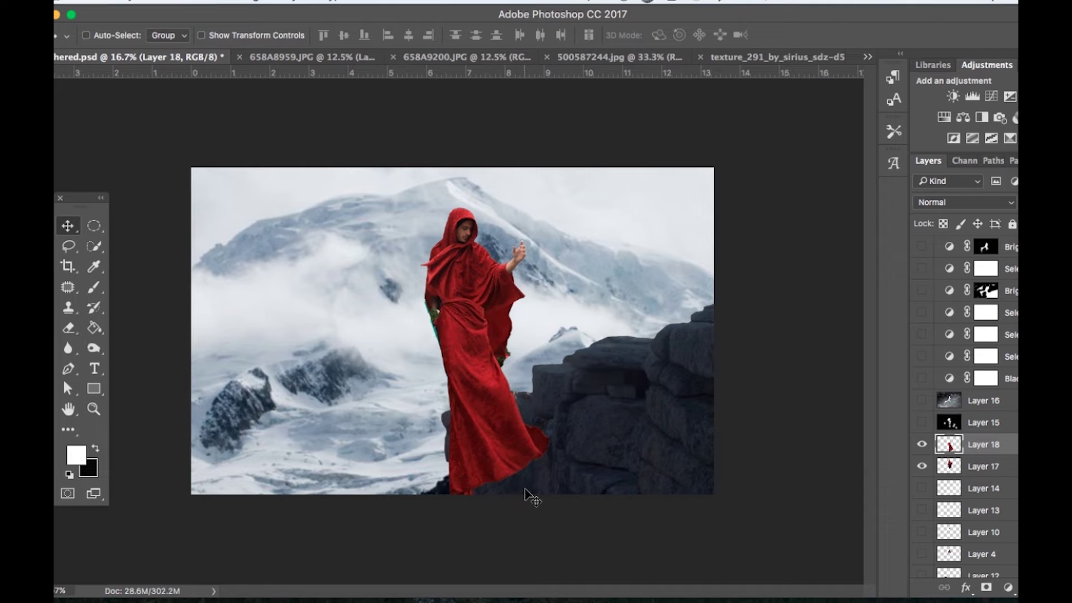
Erase the leftover hedge and white fragments around the man's lowered hand on the skirt layer with a hard 12 px eraser
key("super+plus")
key("super+plus")
key("super+plus")
key("super+plus")
key("super+plus")
key("super+plus")
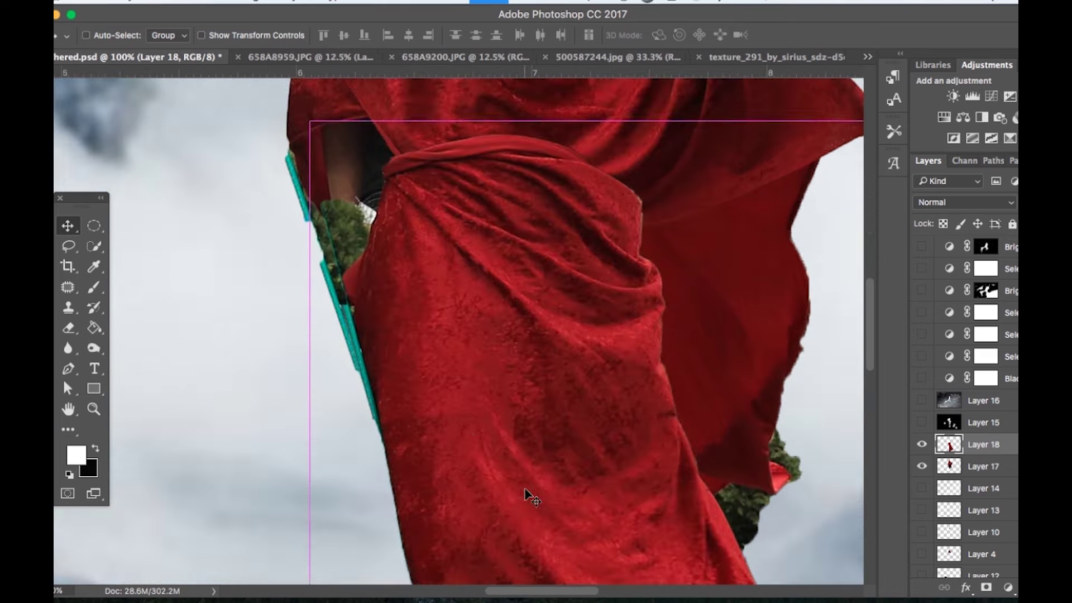
left_click(71, 331)
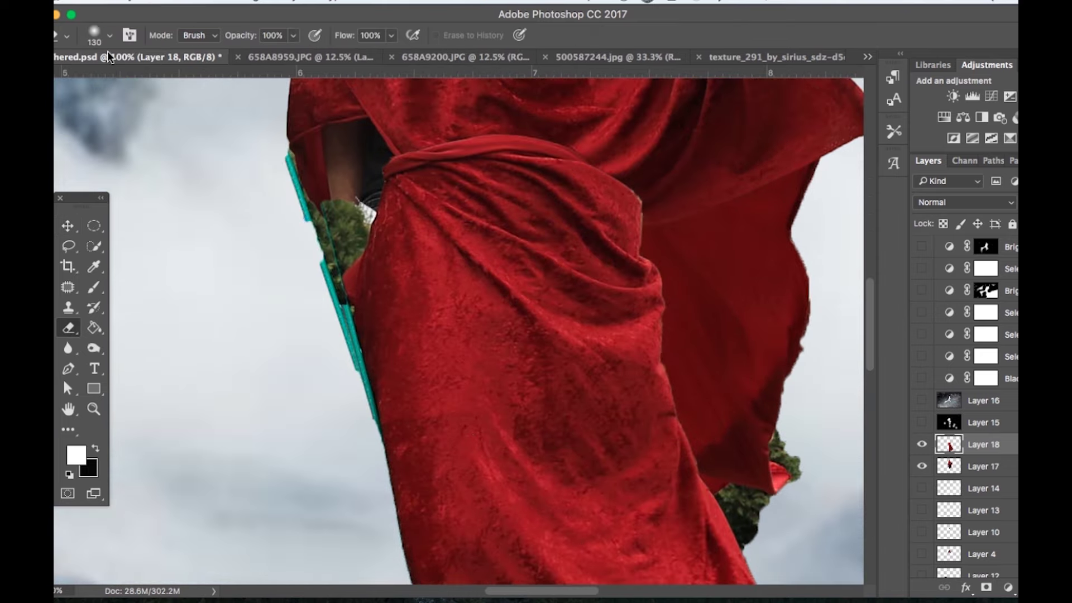
left_click(110, 36)
scroll(152, 167, "up", 10)
scroll(162, 215, "up", 3)
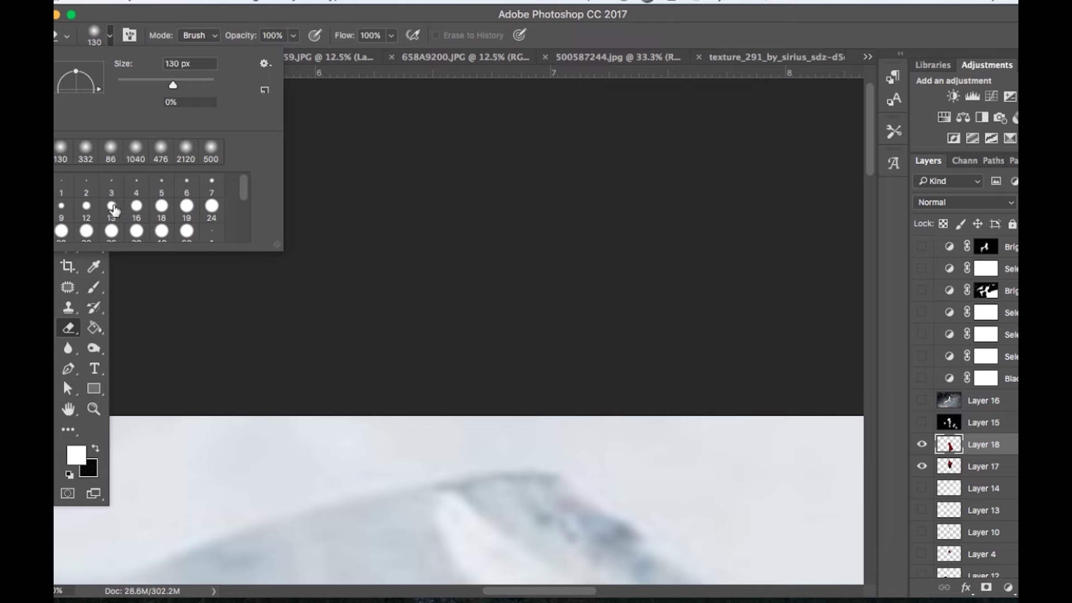
left_click(87, 211)
scroll(336, 356, "down", 10)
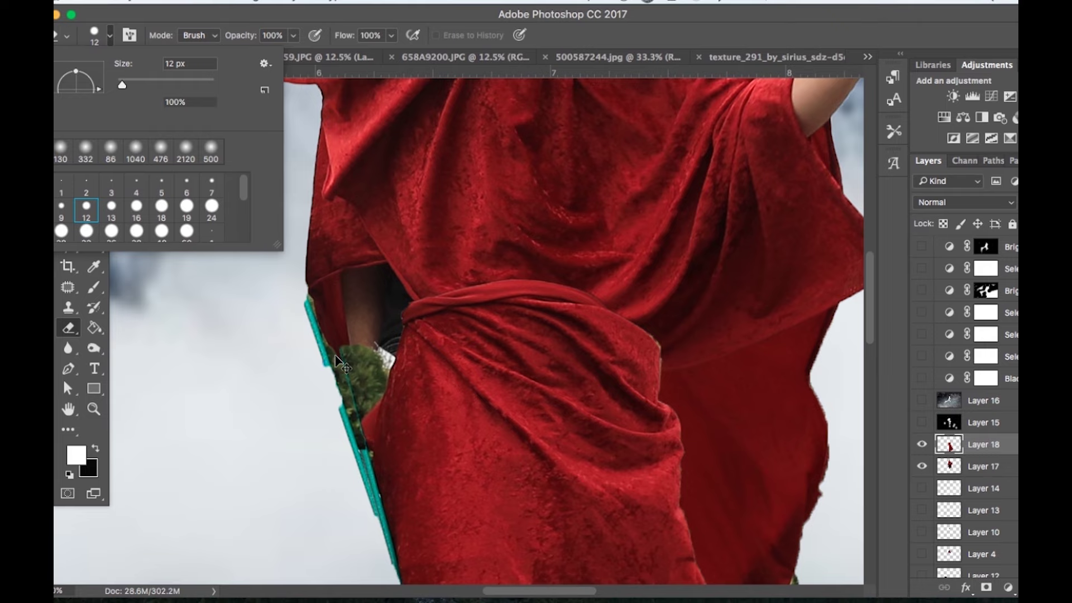
left_click(357, 375)
left_click_drag(355, 361, 346, 365)
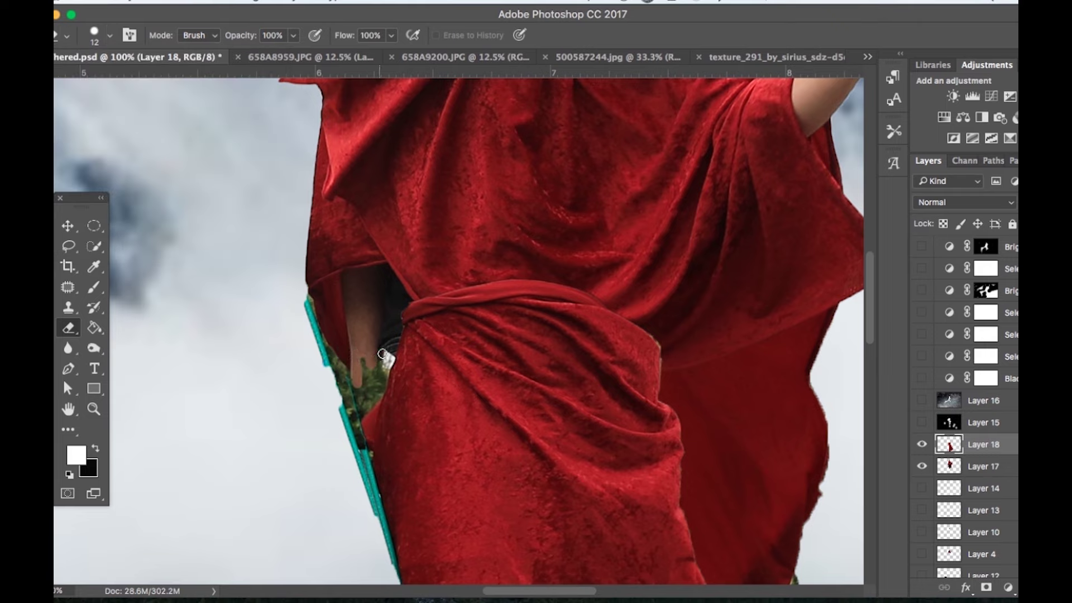
mouse_move(390, 361)
left_mouse_down()
mouse_move(374, 398)
mouse_move(377, 379)
mouse_move(361, 396)
left_mouse_up()
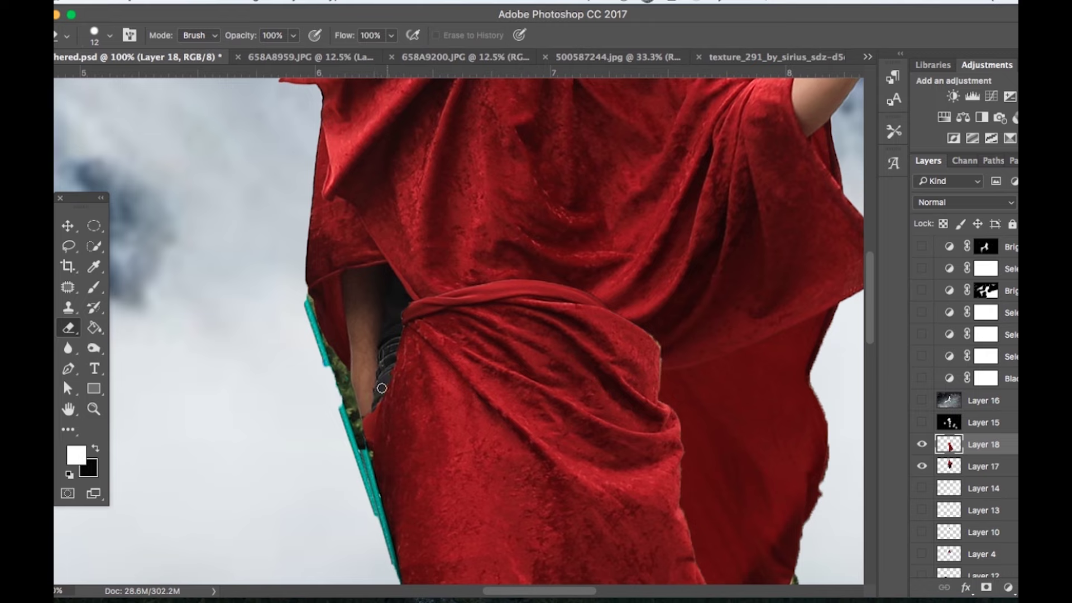
left_click_drag(325, 342, 322, 363)
Hide the skirt's Layer 18 and make the cloaked man's Layer 17 active for cleanup around the cloak's hem
left_click(922, 445)
left_click(983, 466)
scroll(391, 313, "right", 10)
scroll(391, 313, "down", 5)
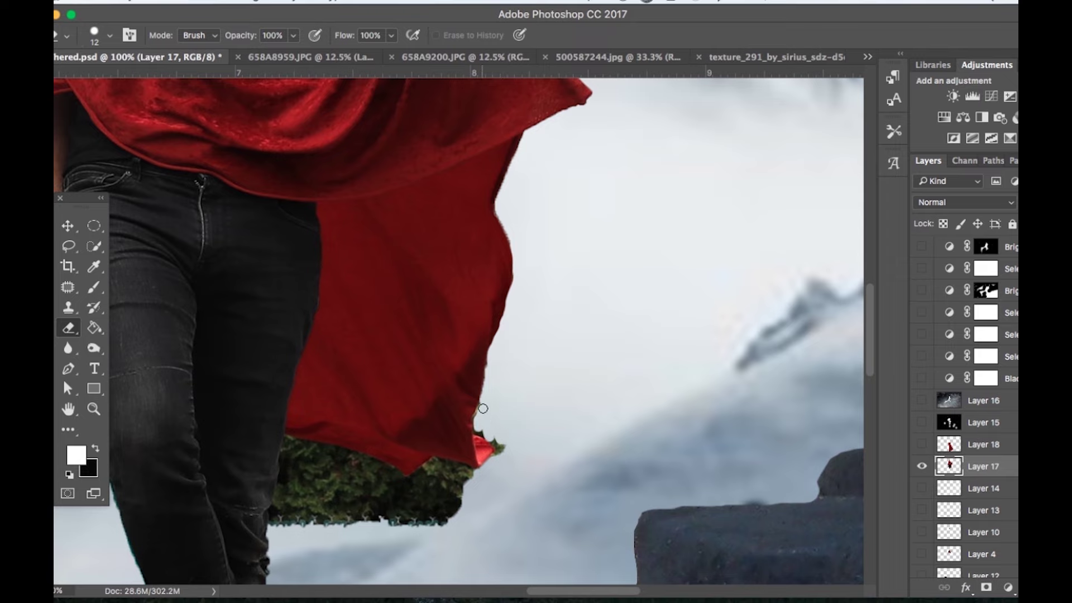
scroll(483, 409, "down", 5)
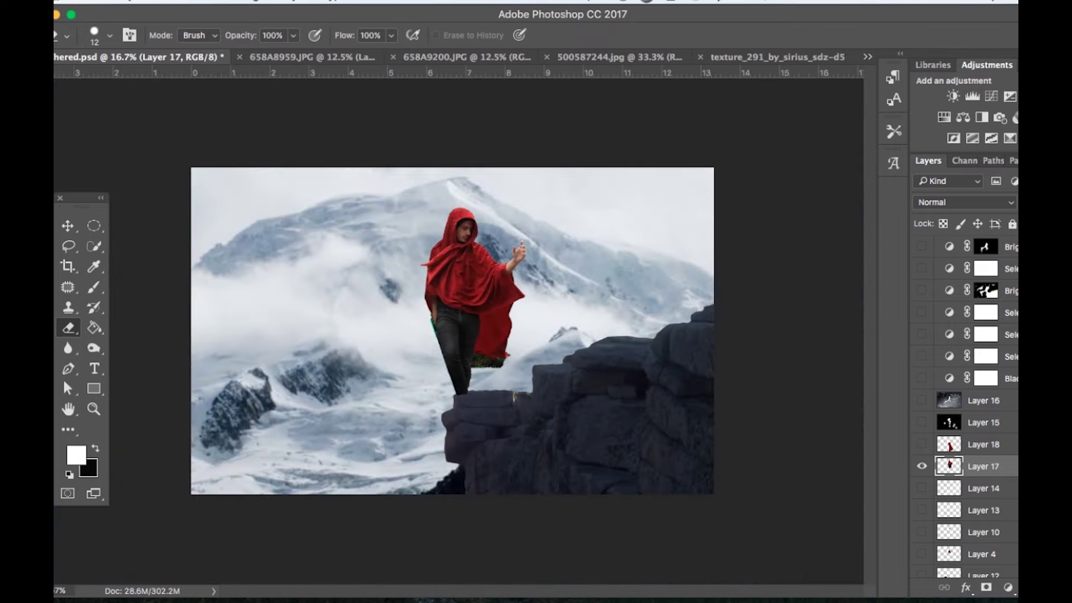
Examine the cleaned-up cloaked figure up close, checking the skirt, cloak edges, face and hand against the mountains
left_click(68, 223)
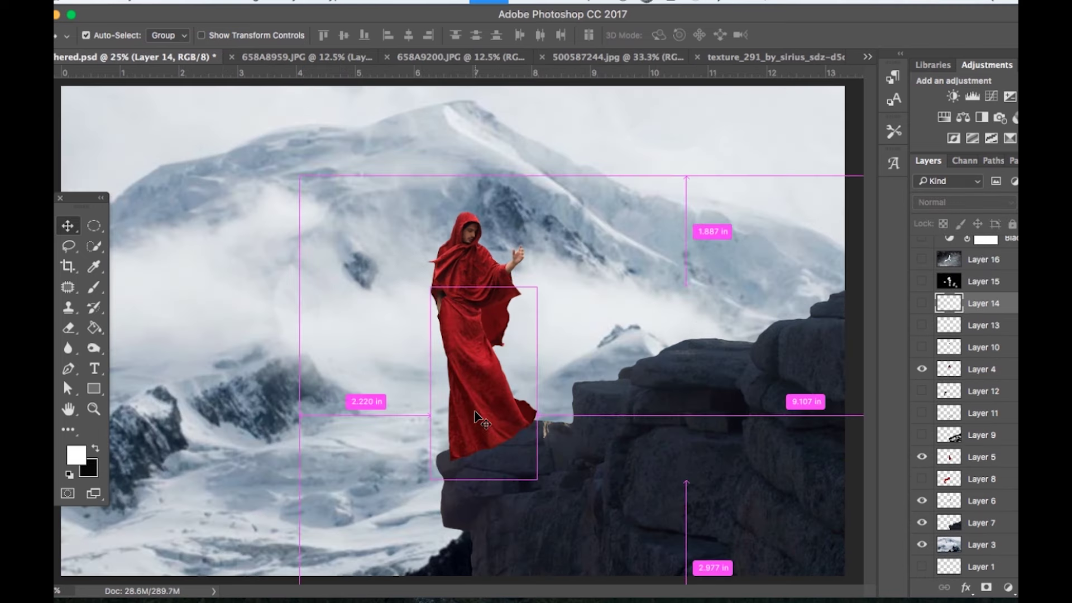
scroll(475, 417, "up", 2)
scroll(475, 418, "up", 2)
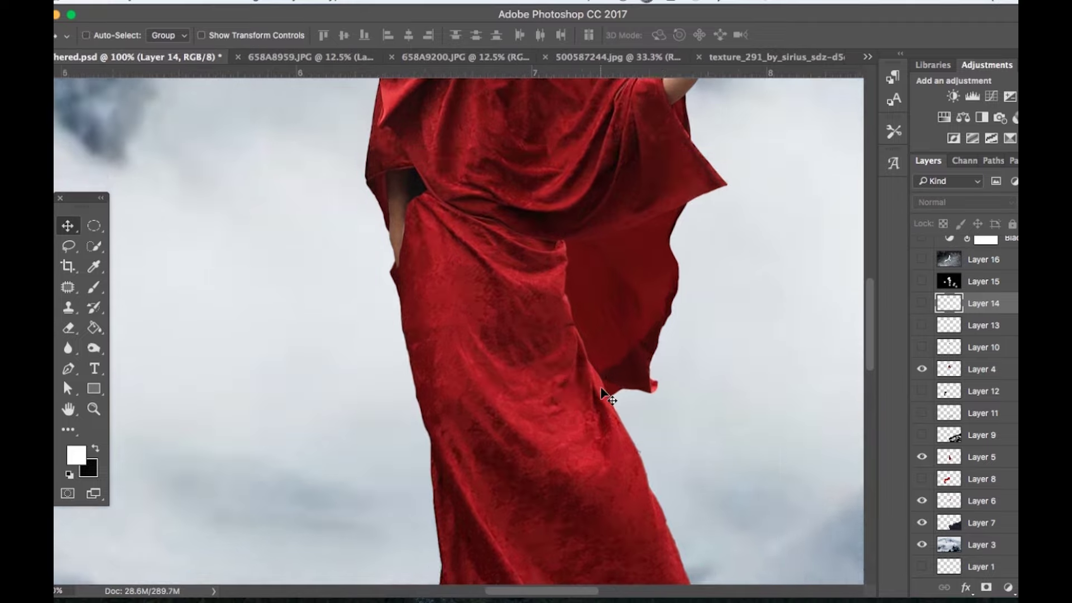
scroll(601, 387, "down", 1)
scroll(601, 387, "up", 1)
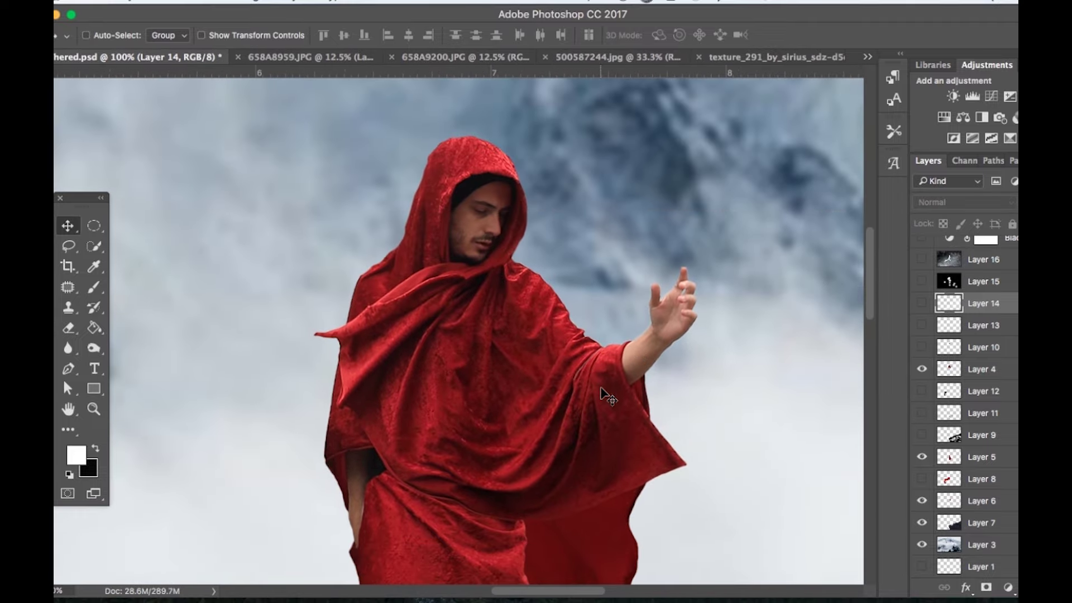
scroll(601, 387, "down", 3)
scroll(601, 389, "down", 1)
key("super+minus")
key("super+minus")
key("super+minus")
key("super+minus")
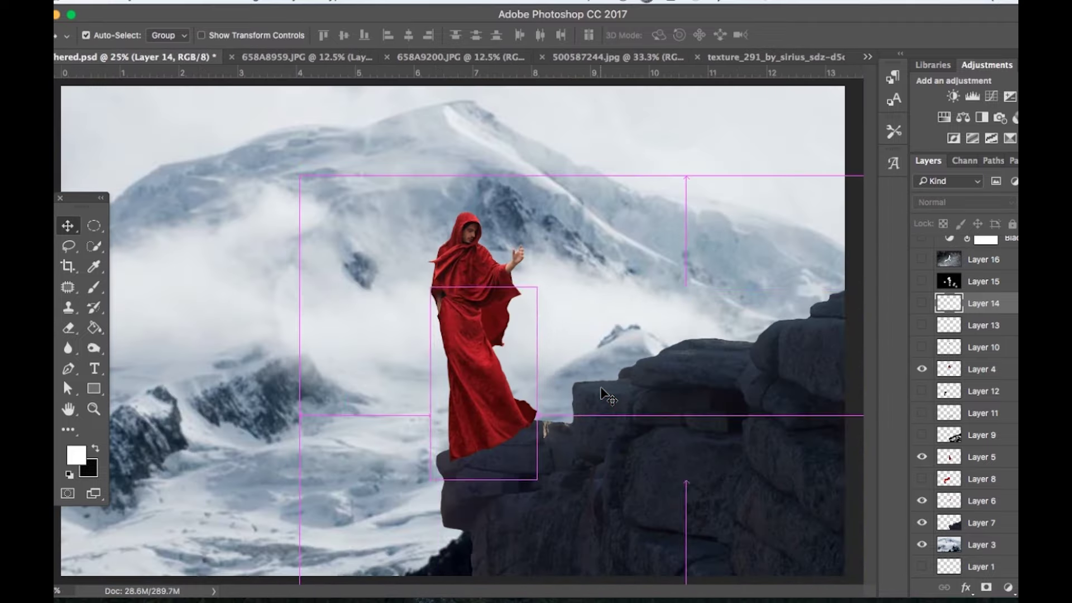
Duplicate the Background layer in 658A9200.JPG and select the flying red cloth with Quick Selection
left_click(283, 3)
left_click(283, 57)
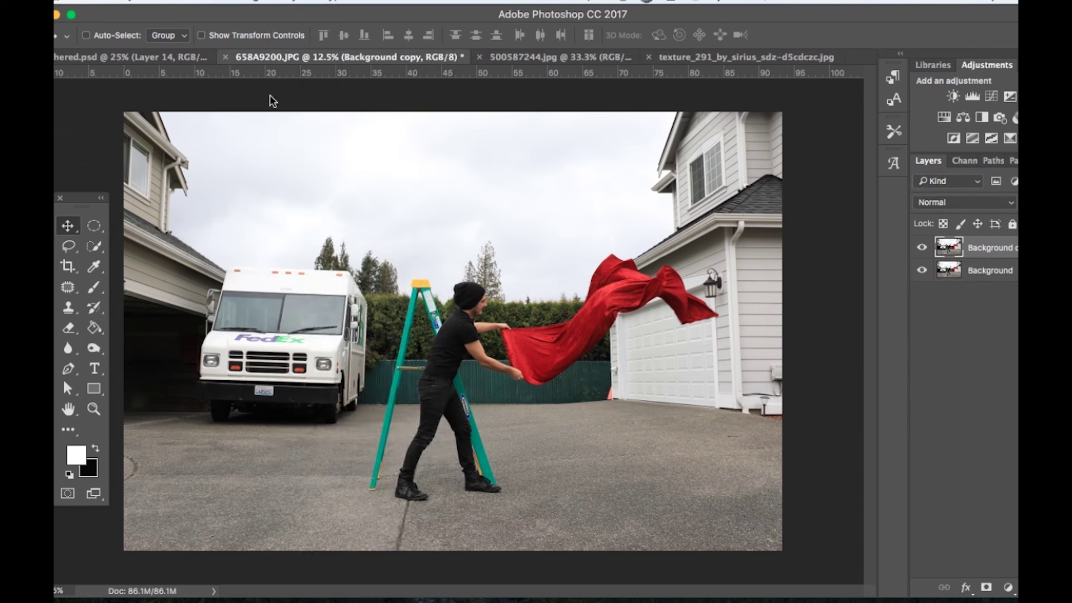
key("w")
mouse_move(625, 290)
left_mouse_down()
mouse_move(642, 274)
mouse_move(670, 290)
mouse_move(536, 357)
left_mouse_up()
Copy the flying red cloth to its own layer and move it into the mountain composite over the cloaked figure
key("v")
key("ctrl+j")
left_click_drag(379, 384, 566, 403)
key("ctrl+t")
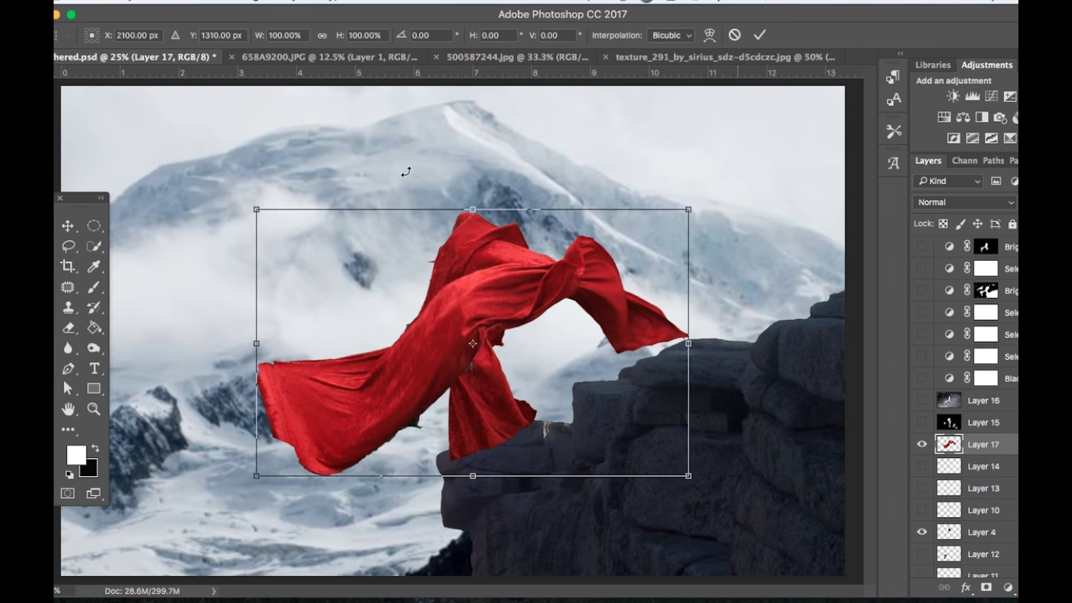
left_click_drag(413, 173, 545, 182)
key("Escape")
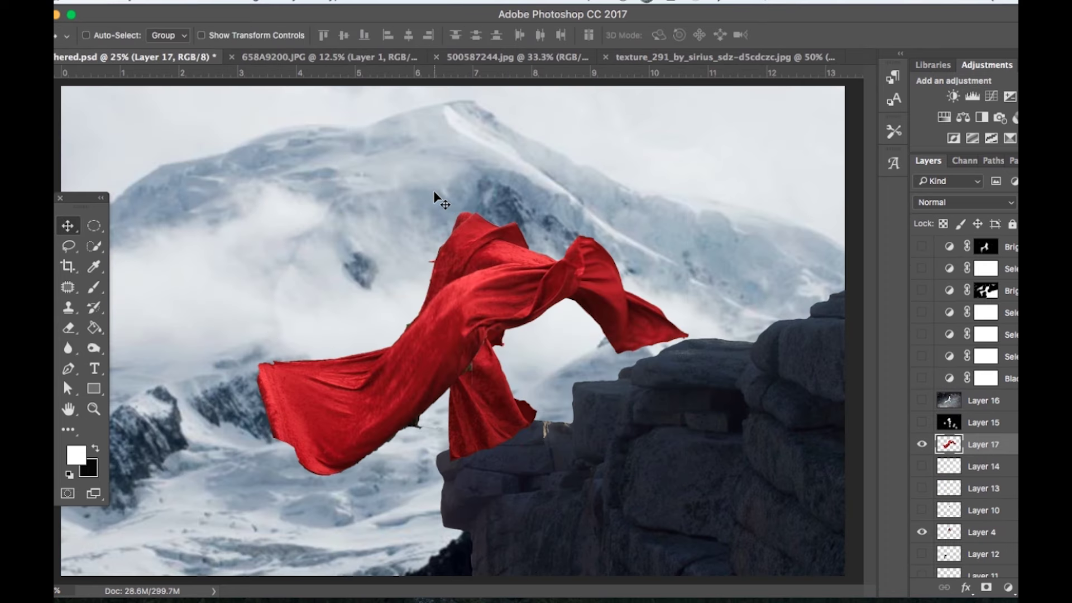
Flip the red cloth on Layer 17 horizontally by setting its width scale to -100%
key("ctrl+t")
left_click(295, 34)
type("-100")
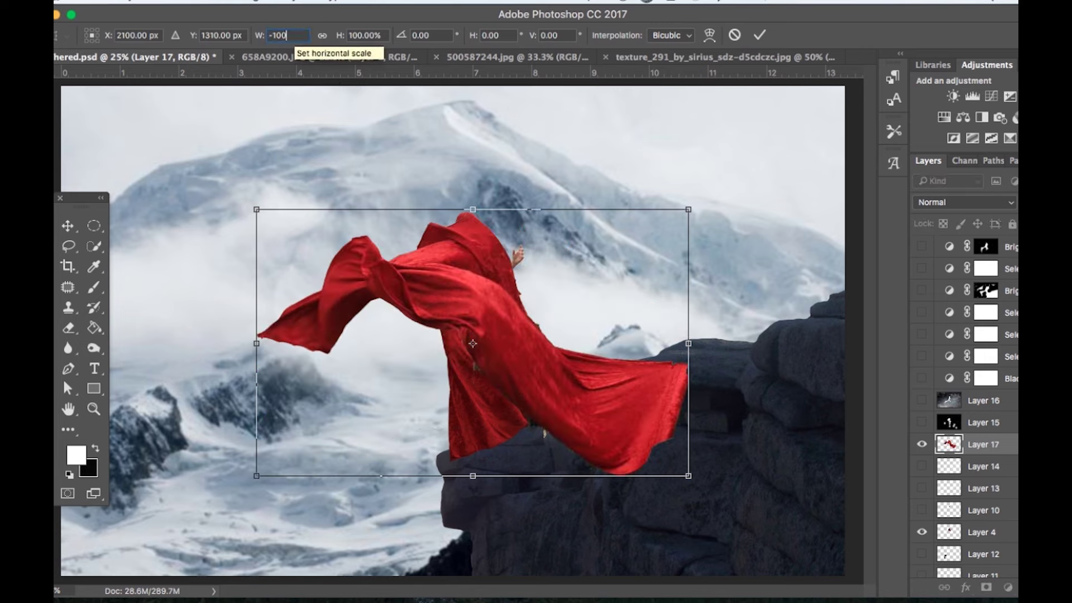
key("Return")
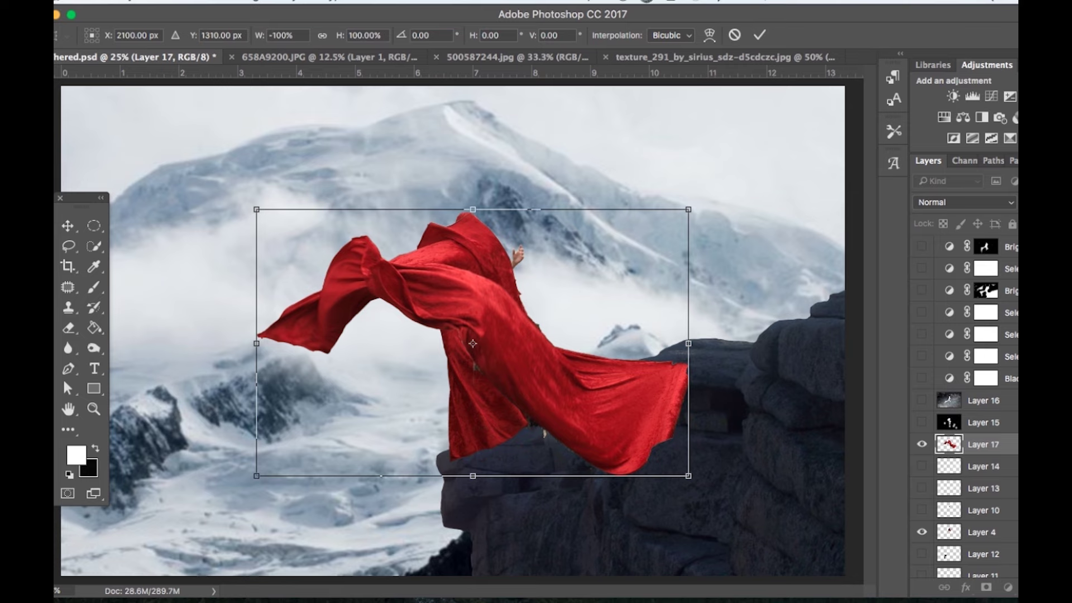
key("Return")
Scale the cloth to about 60%, rotate it about -17.5°, and place it trailing from the figure's waist
key("ctrl+t")
left_click_drag(692, 473, 532, 337)
left_click_drag(584, 378, 582, 307)
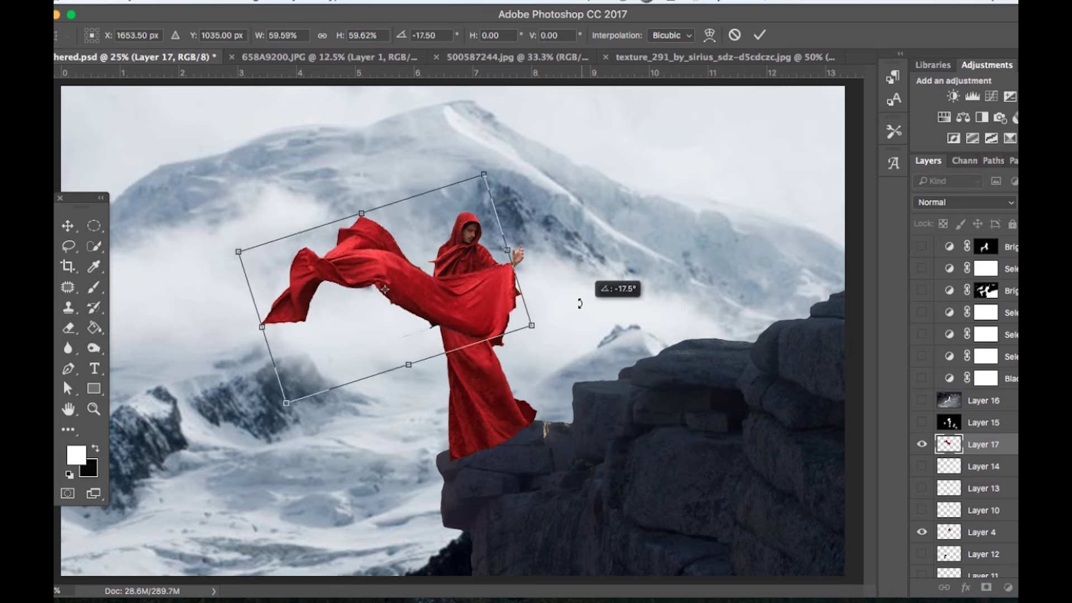
left_click_drag(446, 263, 413, 315)
key("Return")
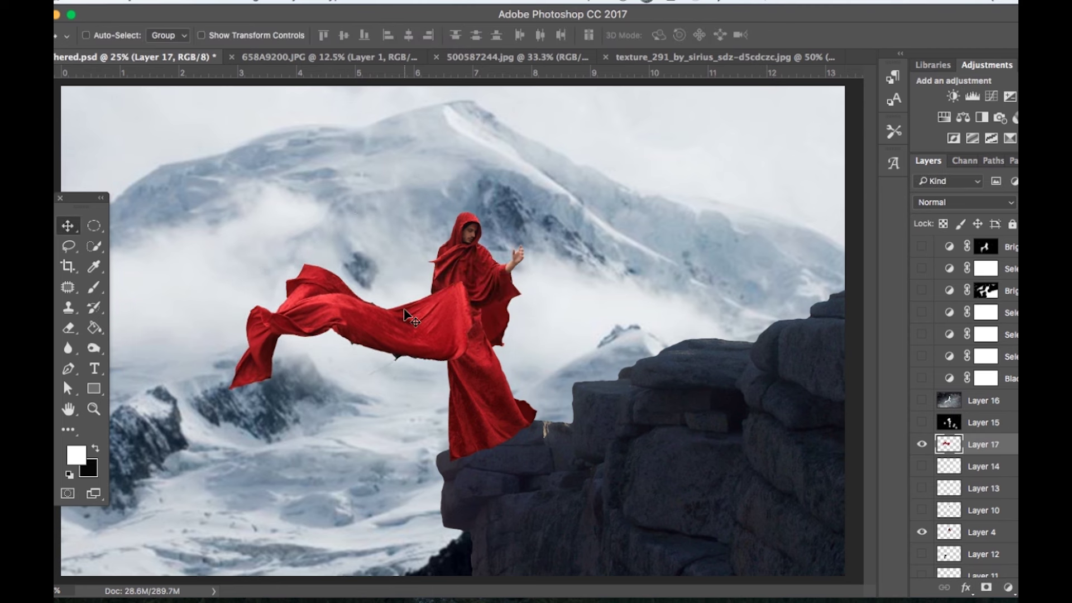
Reorder the cloth's Layer 17 to sit between Layer 6 and Layer 7, behind the figure
scroll(949, 441, "down", 3)
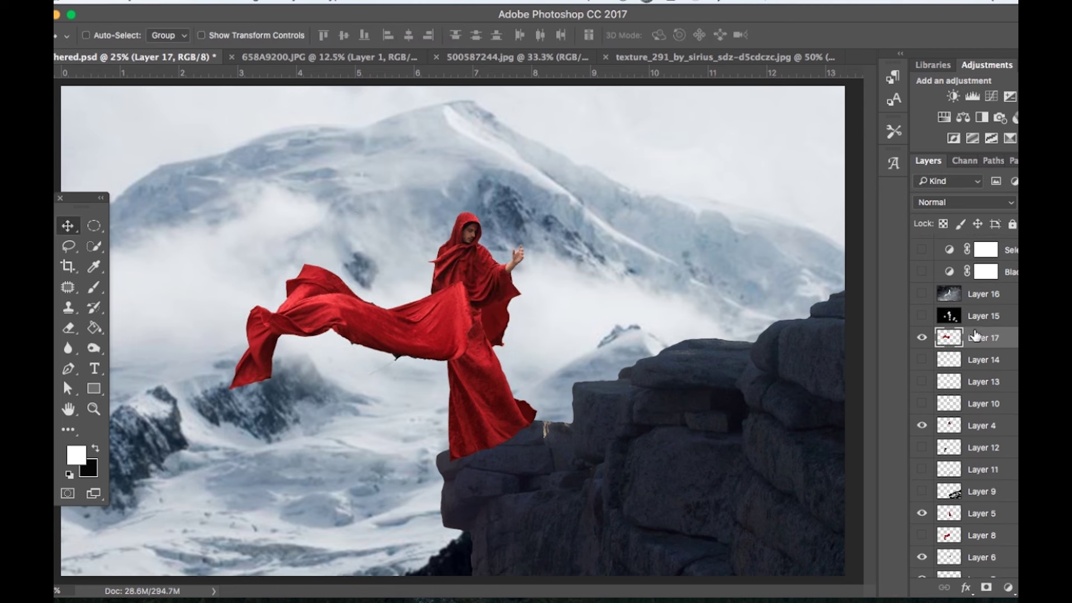
left_click_drag(978, 343, 972, 555)
scroll(966, 547, "down", 2)
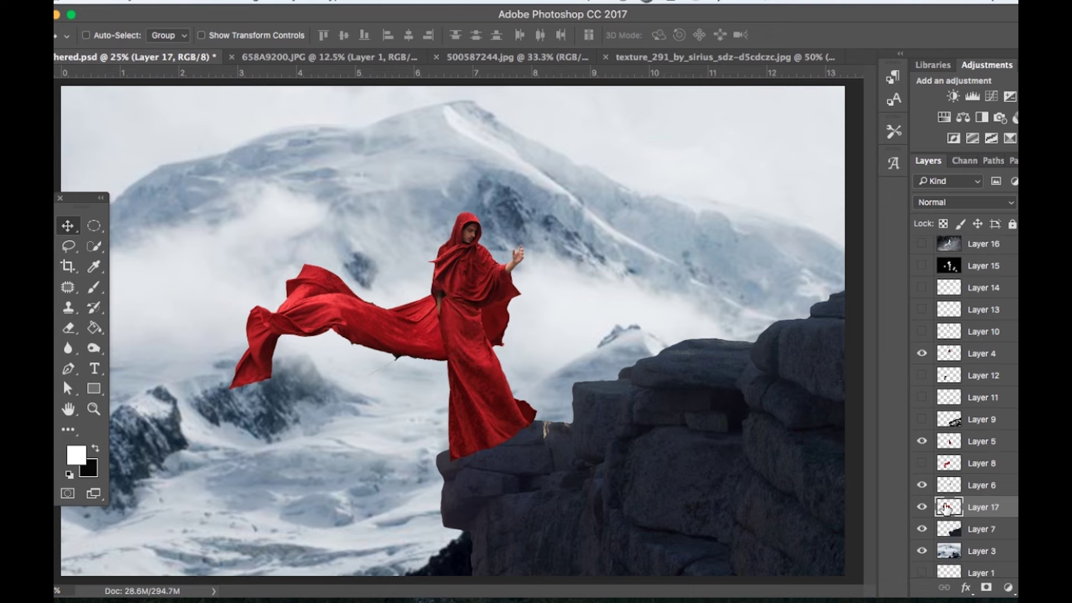
Delete the trial cloth's Layer 17 and show the prepared flowing cloth on Layer 8
key("Delete")
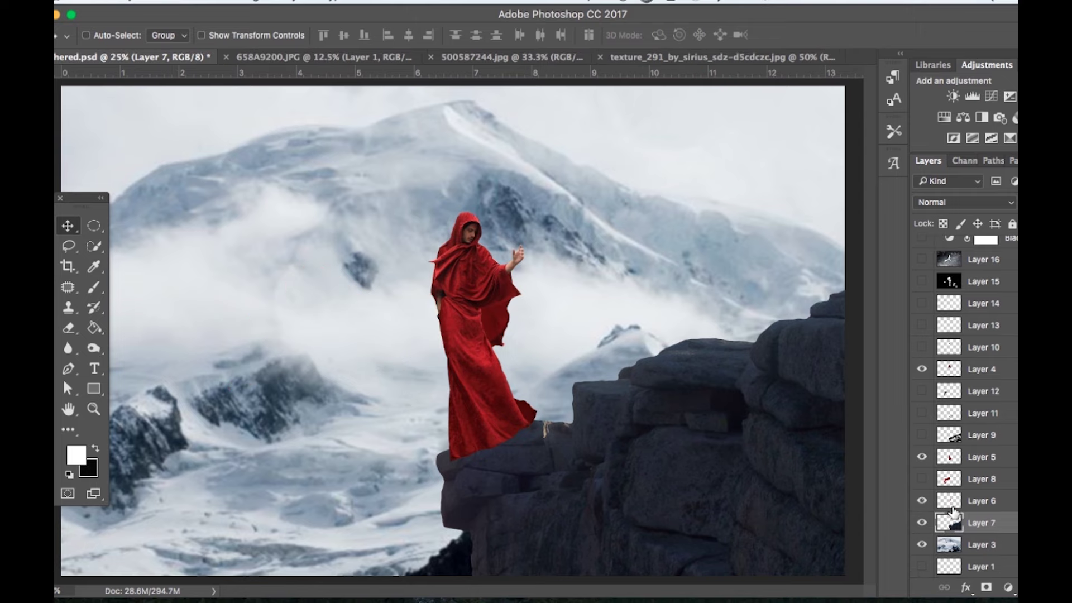
left_click(923, 479)
left_click(923, 479)
left_click(922, 479)
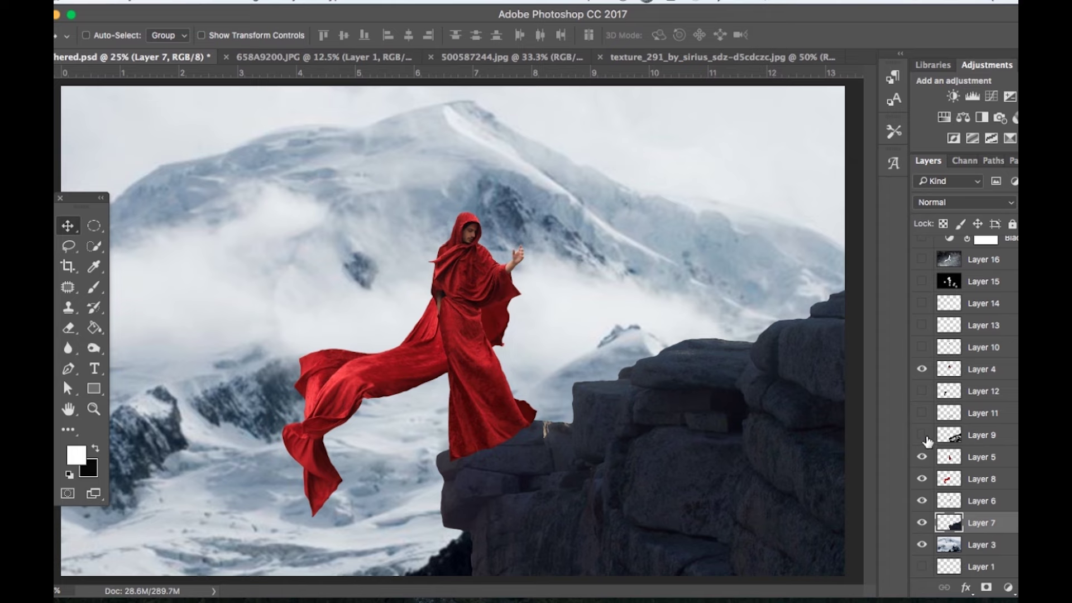
Add a new empty layer directly above the cliff's Layer 7 and set the foreground color to black
left_click(305, 2)
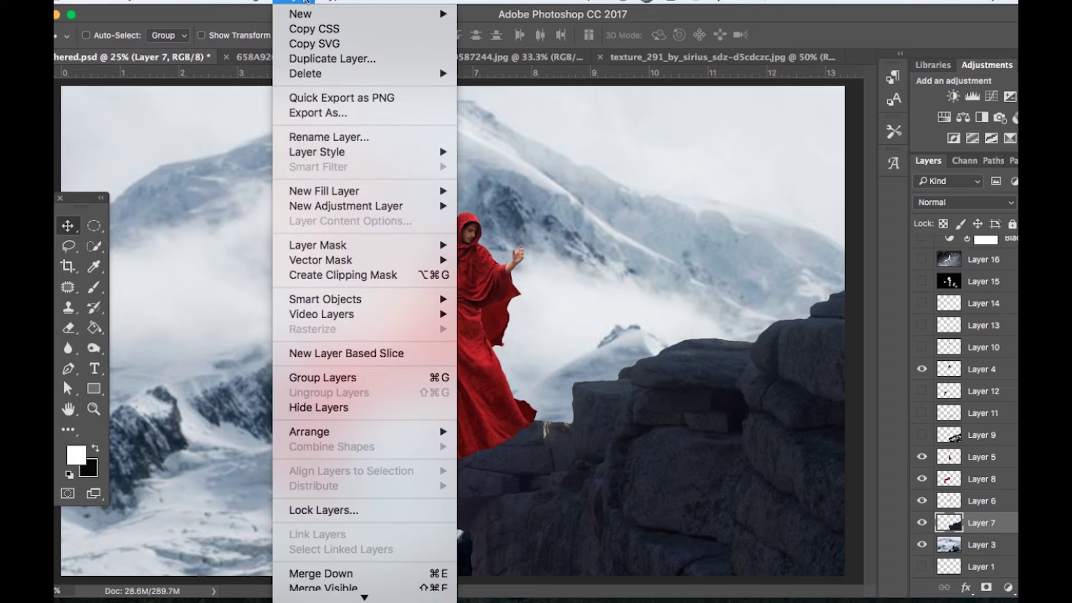
mouse_move(310, 13)
left_click(514, 19)
key("Return")
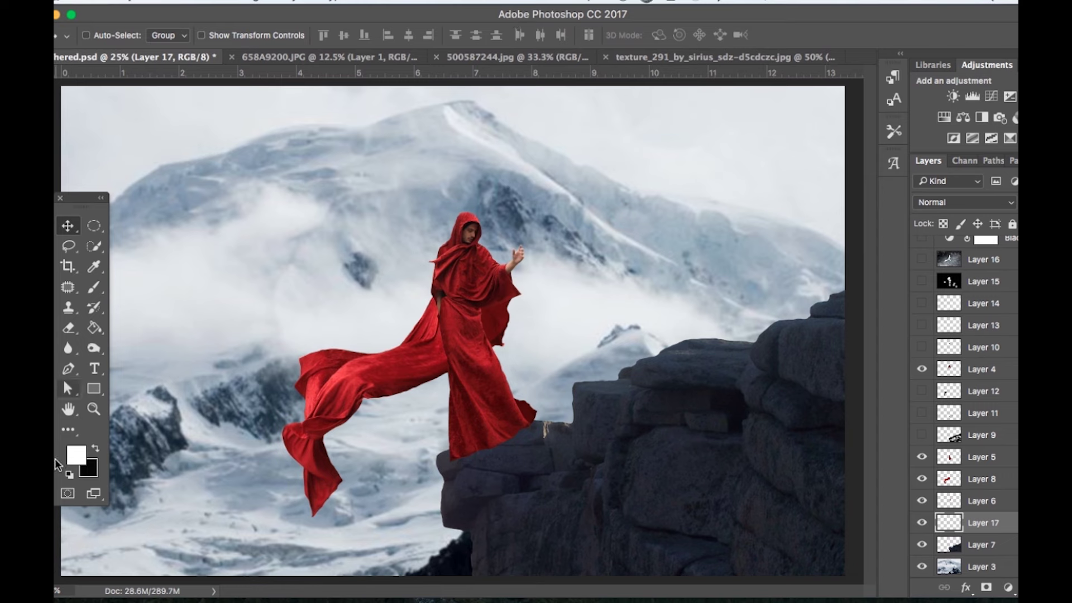
left_click(76, 455)
left_click(533, 276)
left_click(863, 71)
Paint black shading over the cliff rocks with a soft 316 px brush at 0% hardness
key("b")
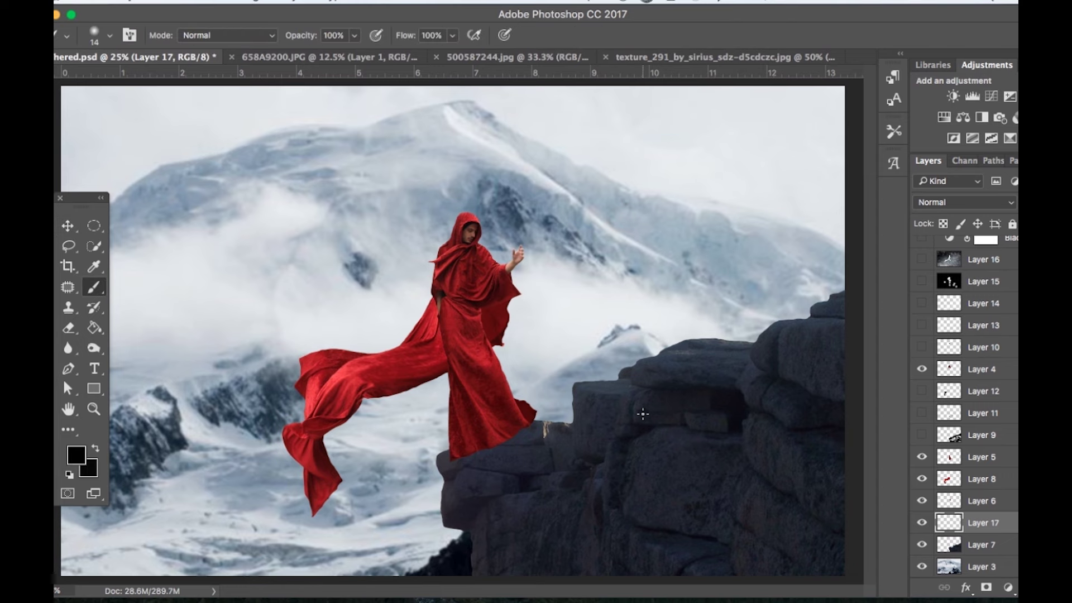
left_click(113, 35)
left_click(162, 202)
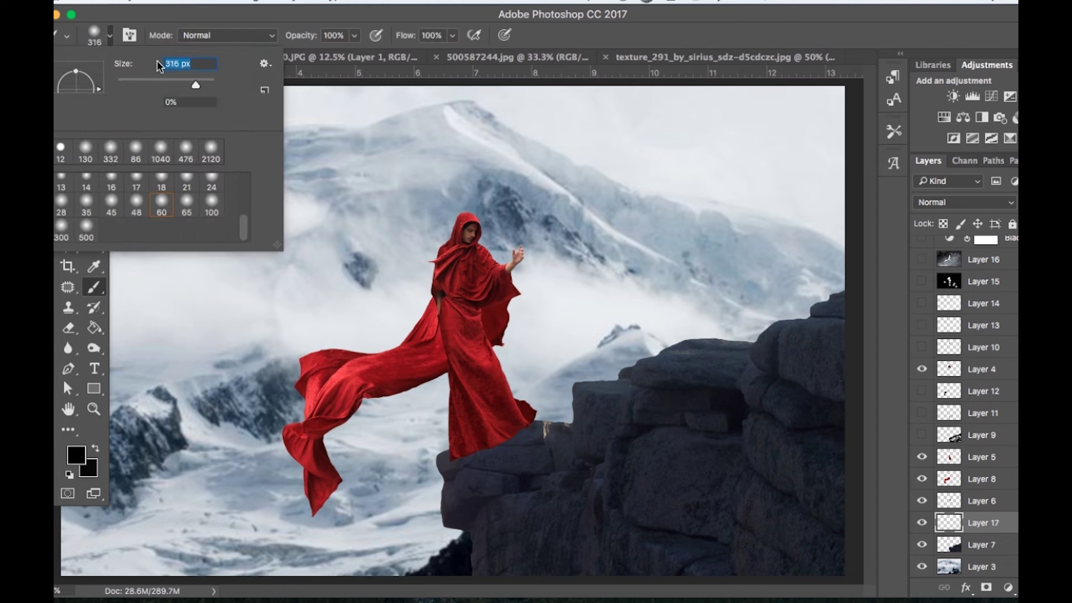
key("Return")
mouse_move(701, 448)
left_mouse_down()
mouse_move(616, 414)
mouse_move(601, 443)
mouse_move(538, 444)
mouse_move(465, 473)
mouse_move(524, 512)
mouse_move(762, 369)
mouse_move(807, 447)
mouse_move(751, 416)
mouse_move(650, 522)
left_mouse_up()
left_click(70, 233)
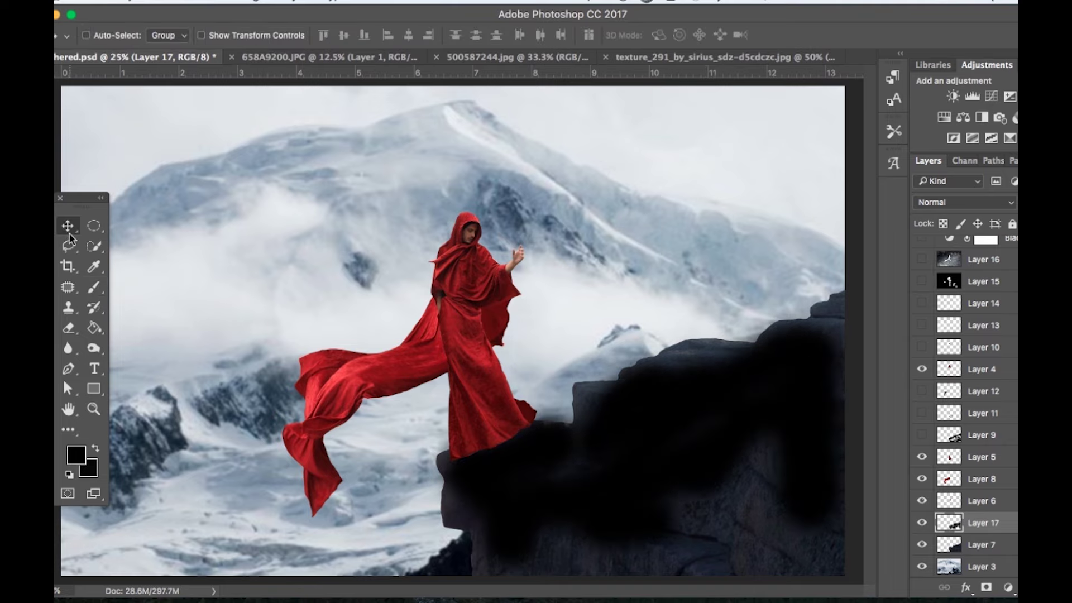
Set the black shading layer to Overlay blending with 33% opacity and 34% fill
left_click_drag(896, 15, 791, 7)
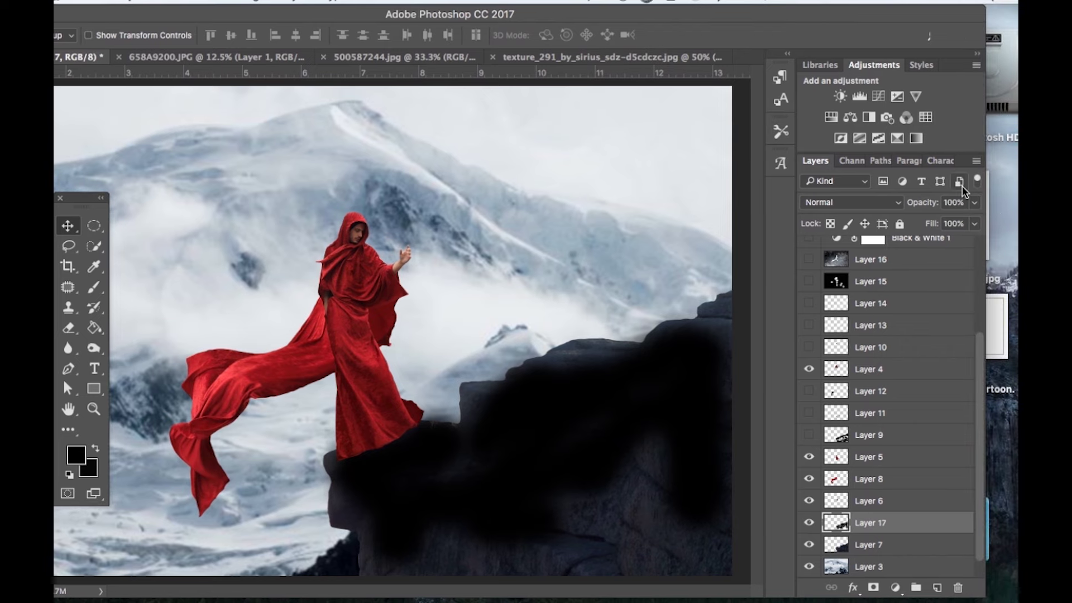
left_click(974, 207)
left_click_drag(946, 223, 926, 220)
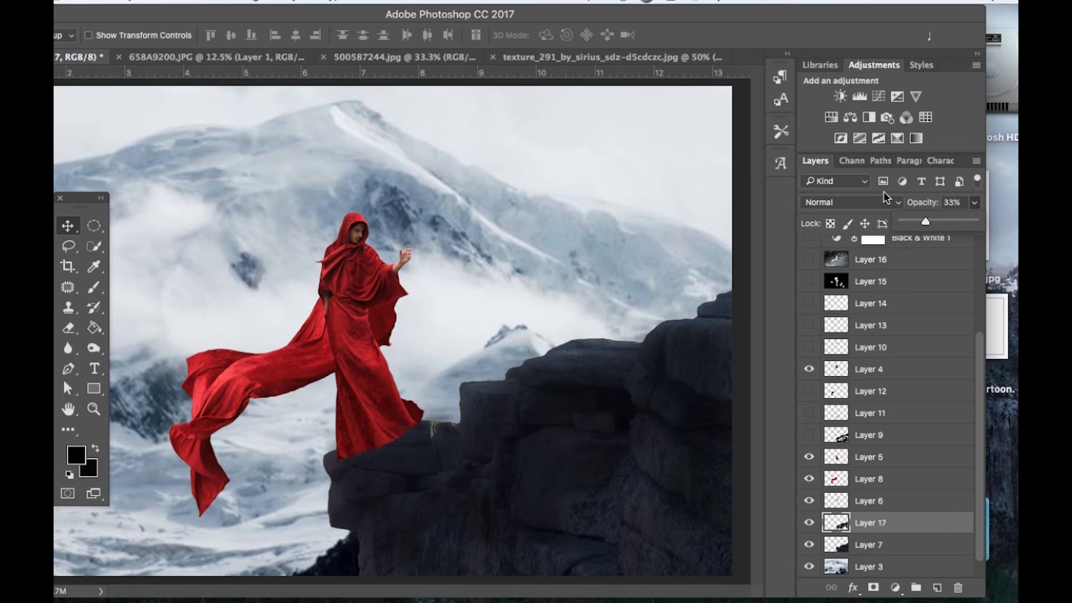
left_click(860, 202)
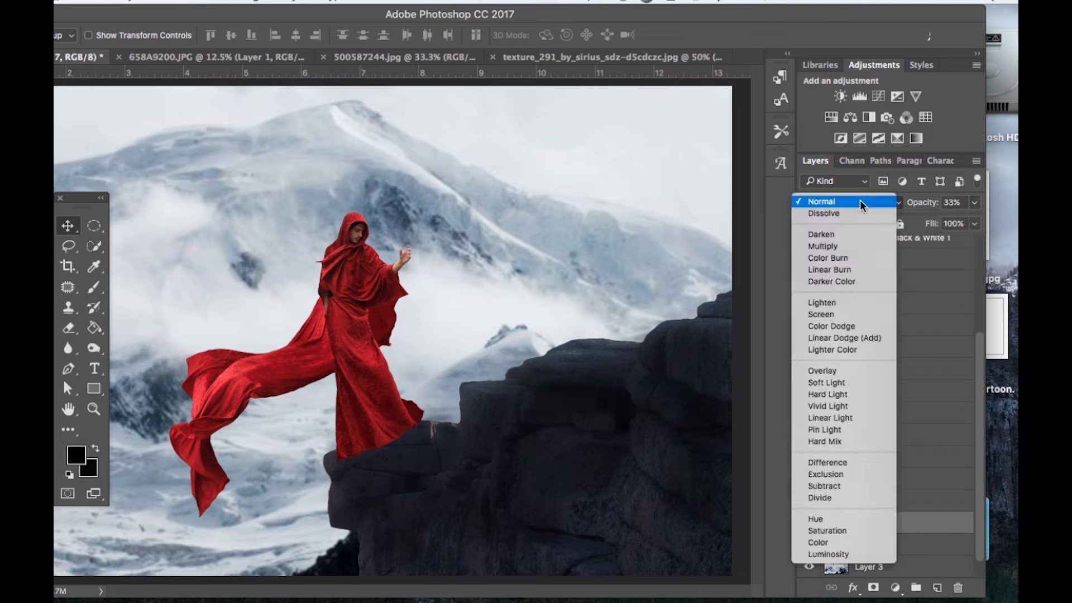
left_click(838, 370)
left_click(976, 226)
mouse_move(926, 236)
left_mouse_down()
mouse_move(916, 239)
mouse_move(927, 239)
left_mouse_up()
left_click(976, 202)
left_click(930, 225)
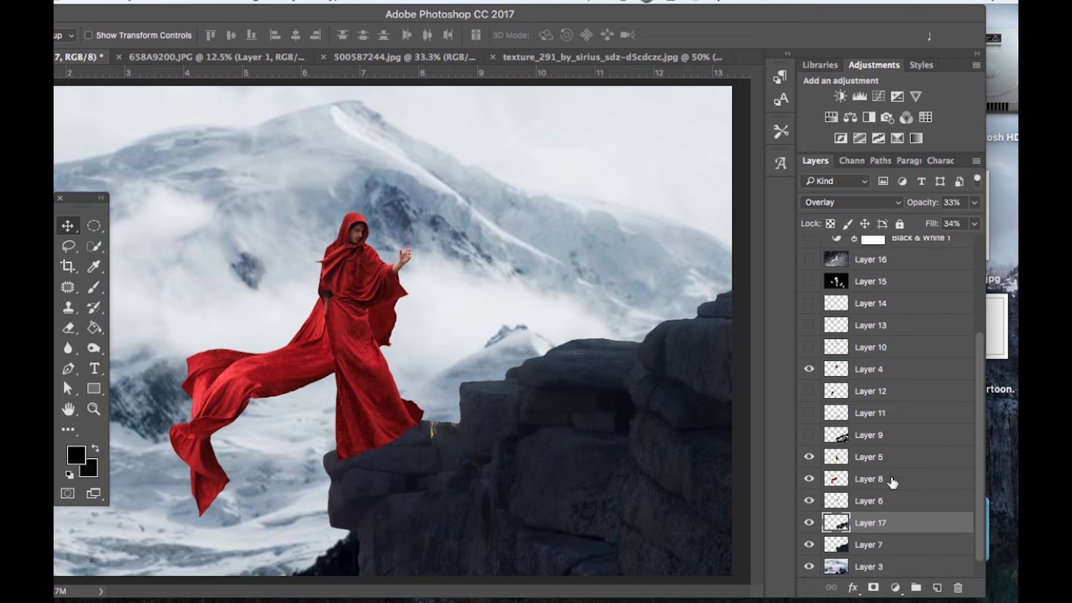
Merge the shading layer down into the cliff's Layer 7, and show and select the prepared shading on Layer 9
key("ctrl+e")
left_click(809, 435)
left_click_drag(618, 15, 663, 14)
left_click(900, 435)
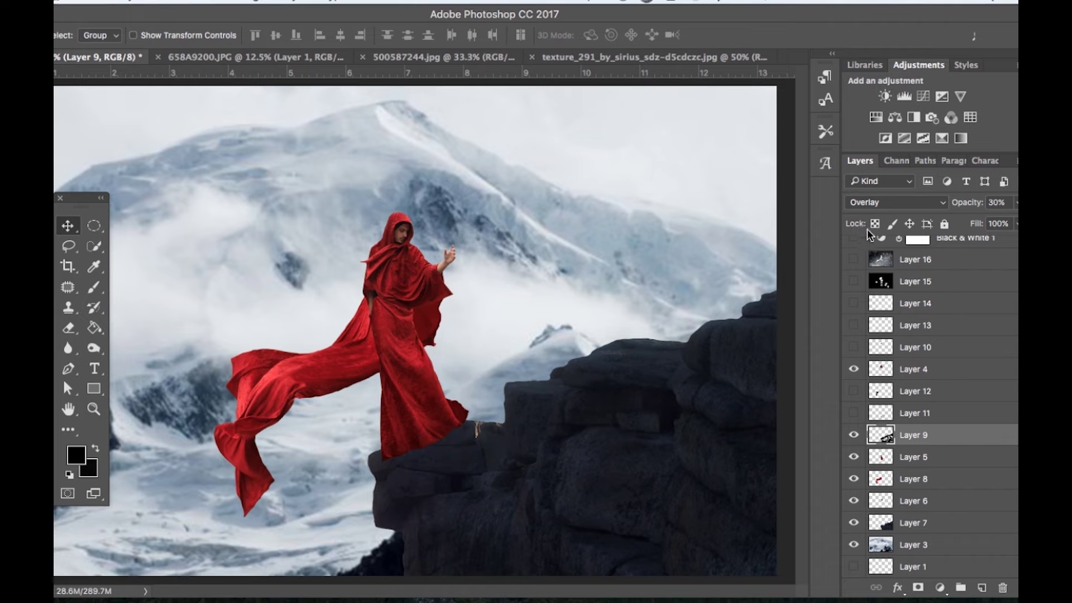
Show and select Layer 11, comparing the cliff edge beneath the figure with and without its shading
left_click(854, 413)
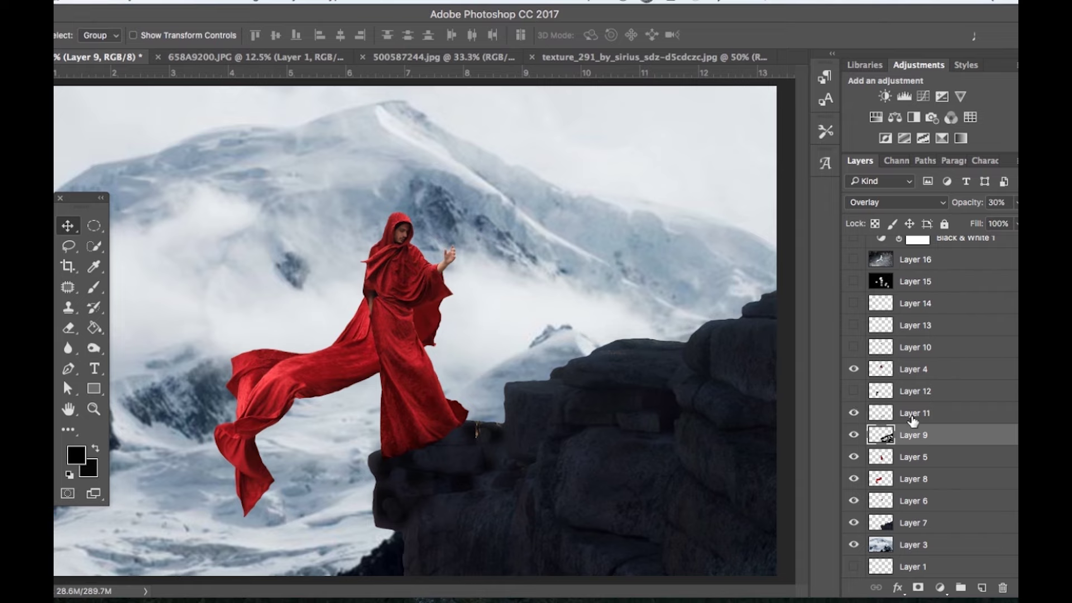
left_click(913, 419)
left_click(864, 416)
left_click(864, 416)
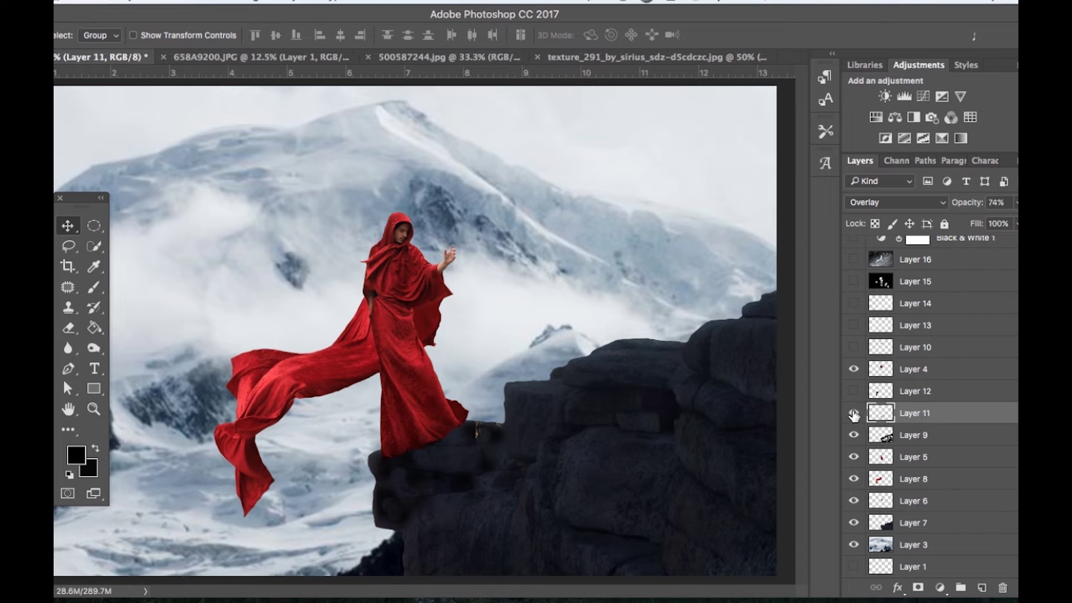
left_click(864, 416)
left_click(864, 416)
Show and select Layer 12, comparing the picture with and without its Overlay shading
left_click(854, 392)
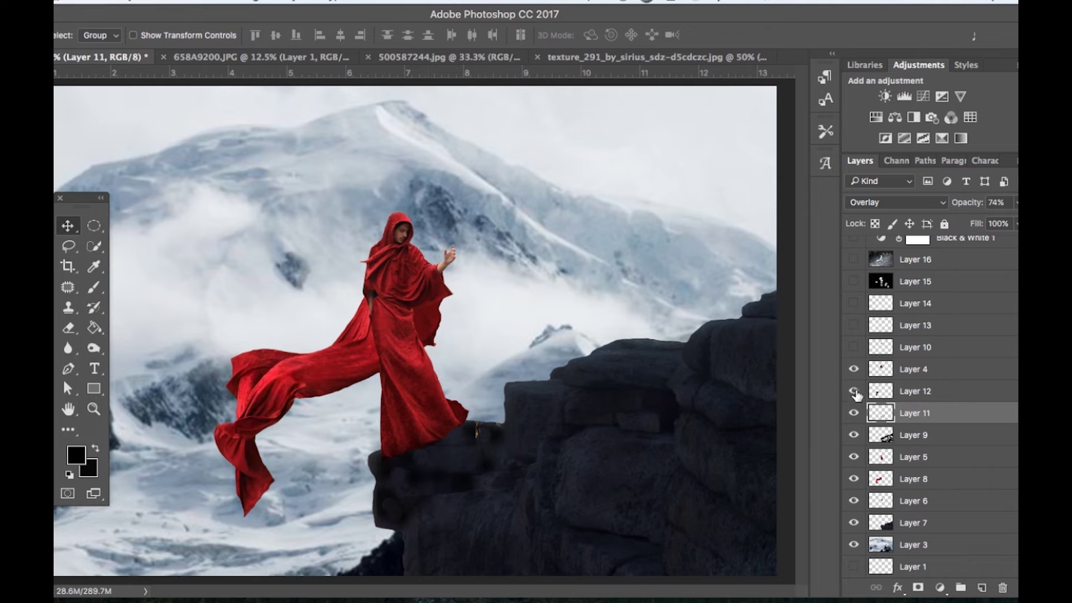
left_click(893, 398)
left_click(855, 392)
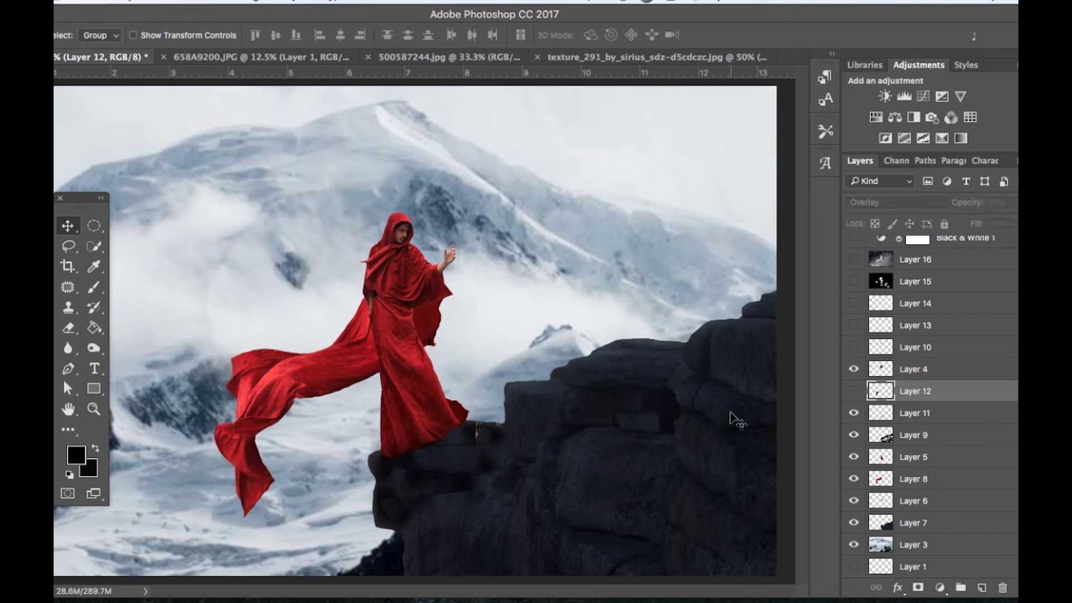
left_click(854, 391)
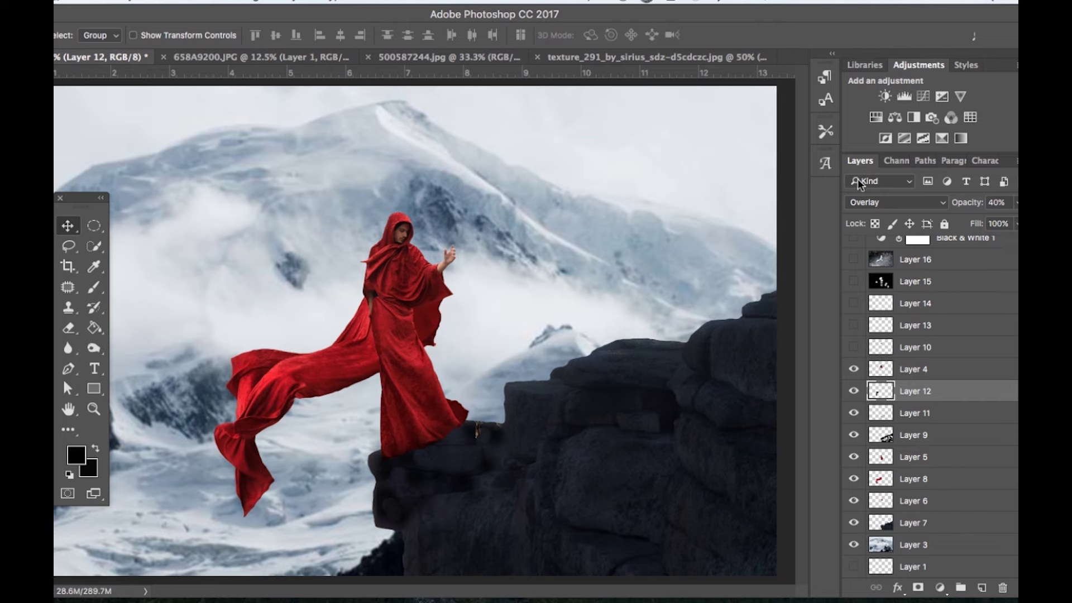
Set up a soft Brush with a 71 px size and 0% hardness
left_click(94, 286)
left_click(56, 35)
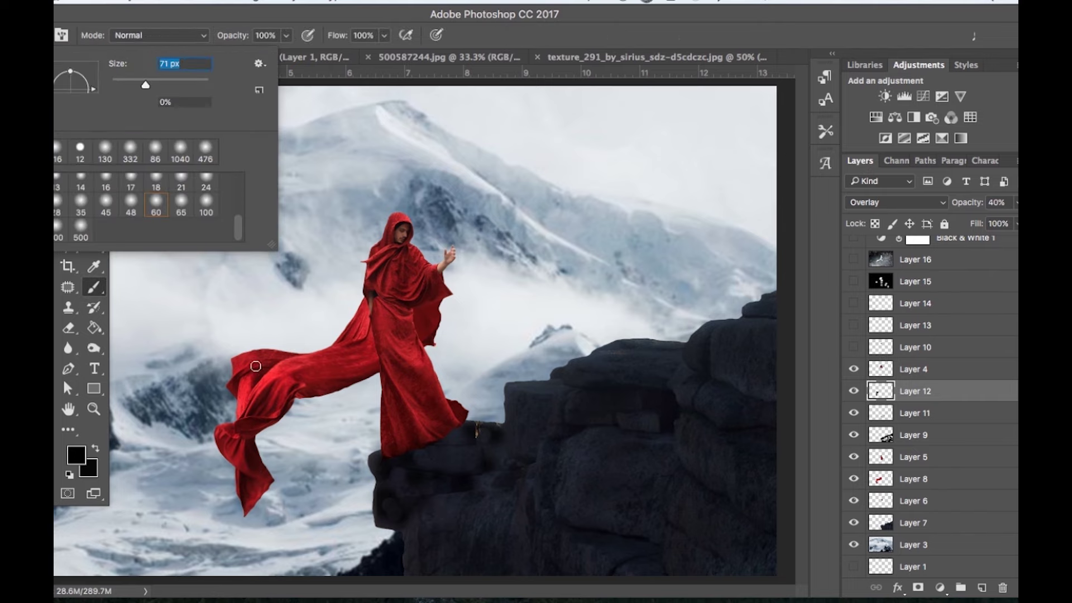
key("Return")
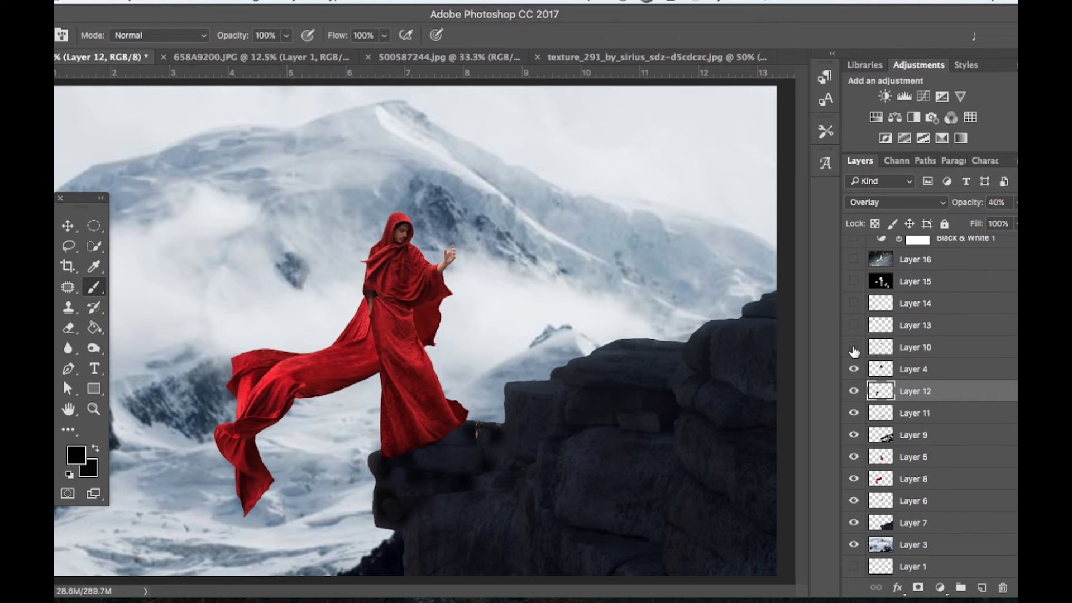
Show and select Layer 10, comparing the hooded face up close with and without it
left_click(855, 348)
key("ctrl+plus")
key("ctrl+plus")
key("ctrl+plus")
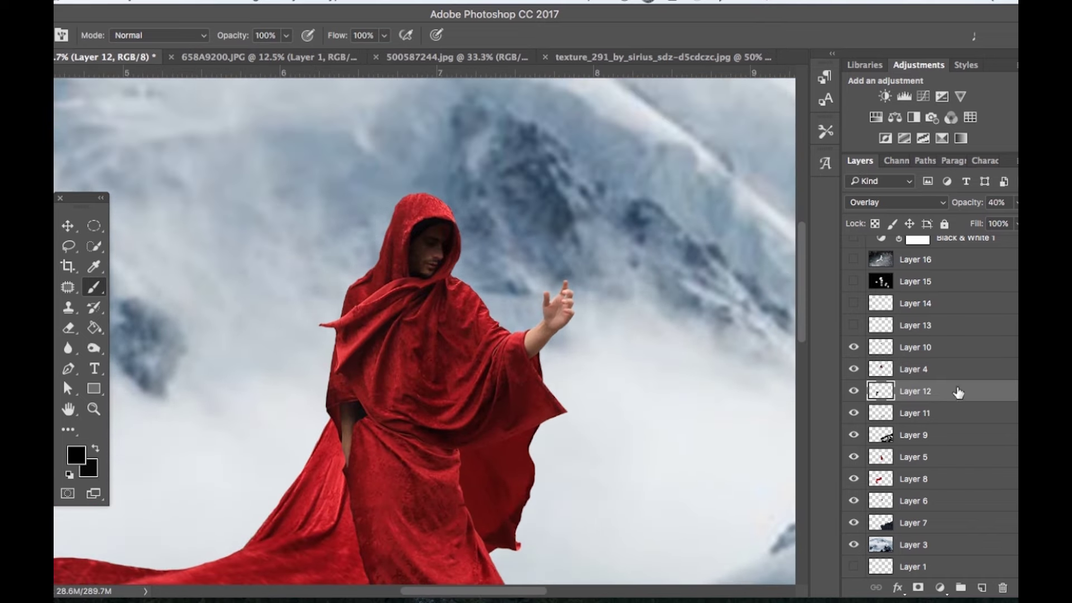
left_click(854, 347)
left_click(854, 347)
left_click(896, 349)
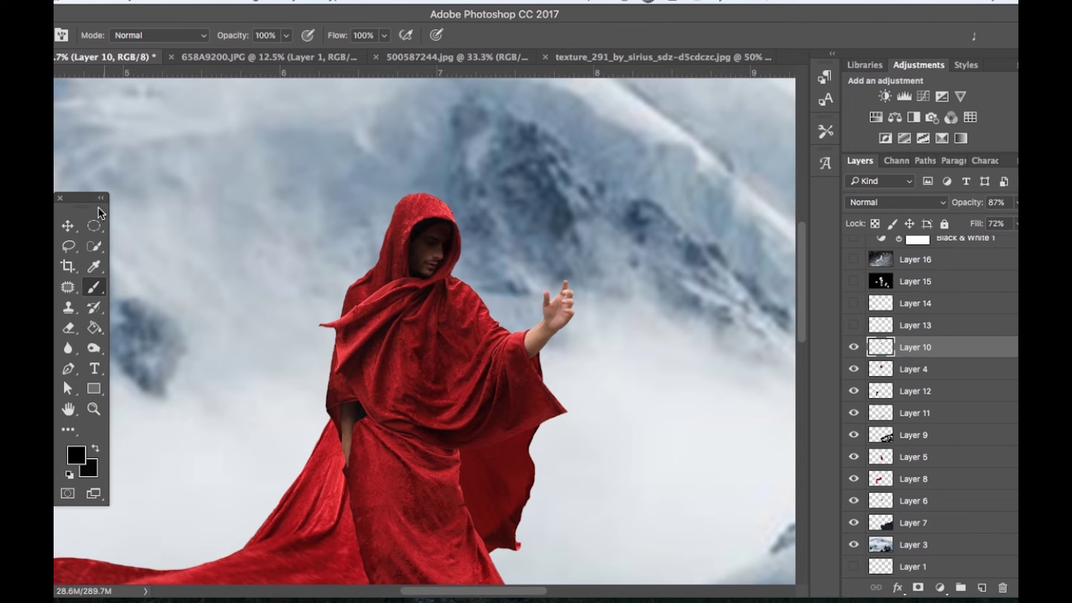
key("v")
key("ctrl+0")
Show the Black & White 1 adjustment layer and review its color slider settings
scroll(889, 338, "up", 3)
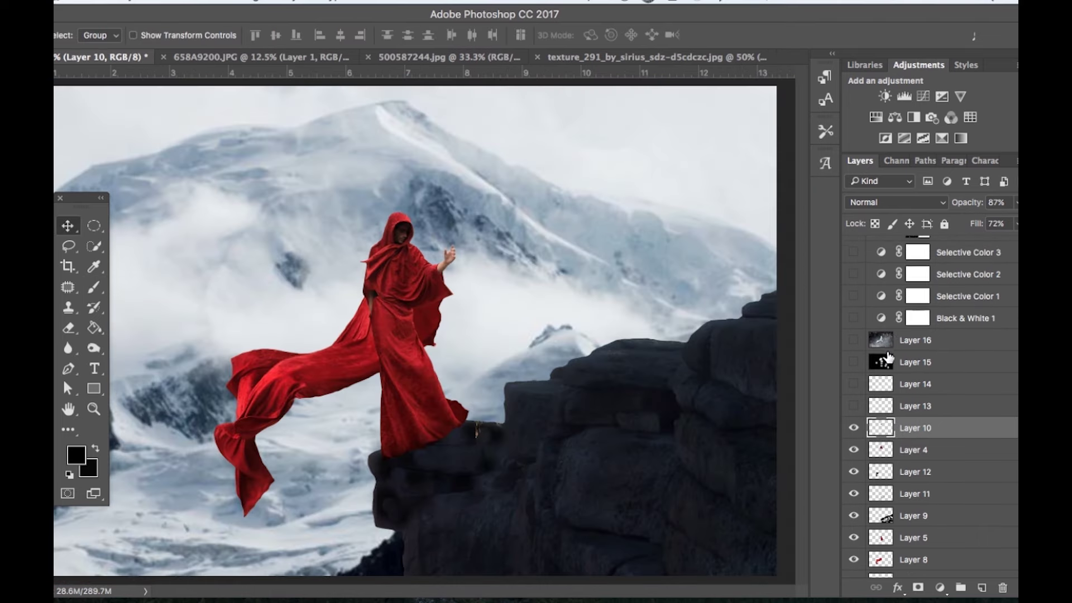
scroll(889, 357, "up", 2)
mouse_move(568, 7)
left_mouse_down()
mouse_move(648, 7)
mouse_move(557, 20)
left_mouse_up()
left_click_drag(998, 14, 921, 13)
left_click_drag(847, 5, 950, 9)
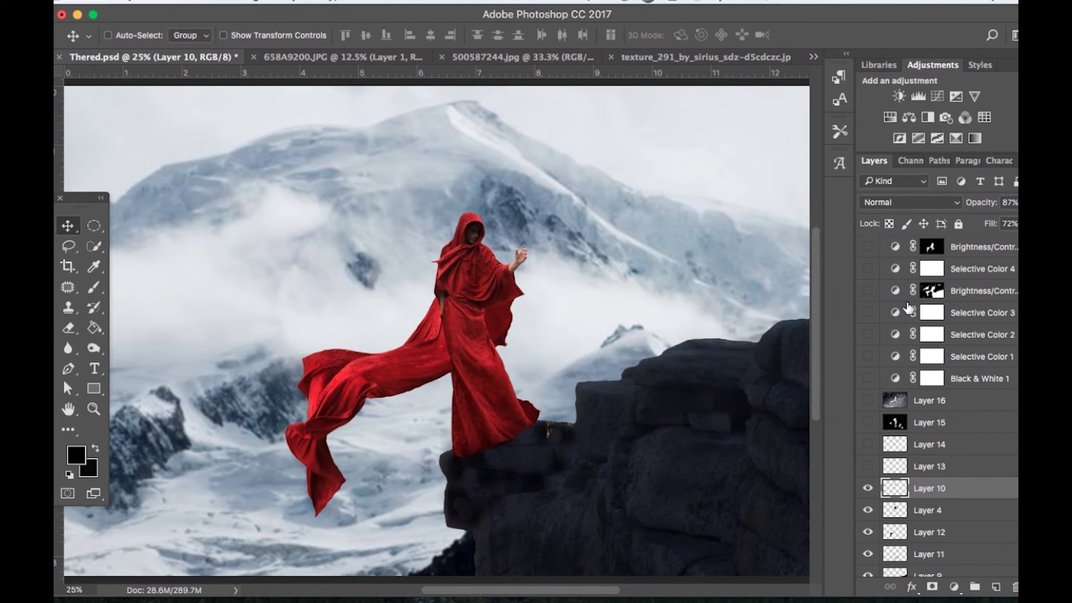
left_click(868, 380)
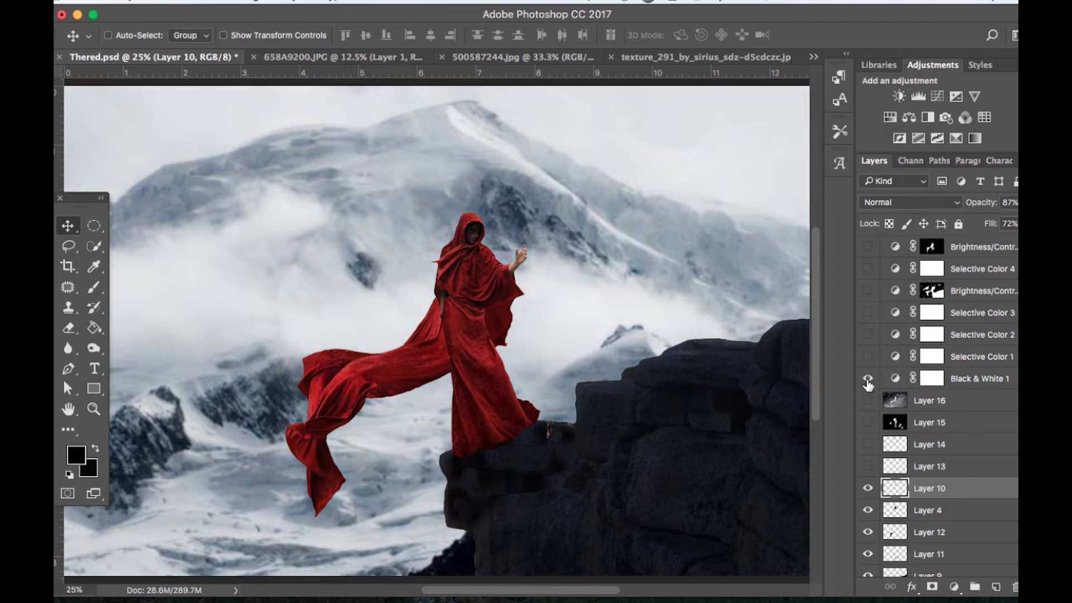
left_click(868, 378)
double_click(895, 379)
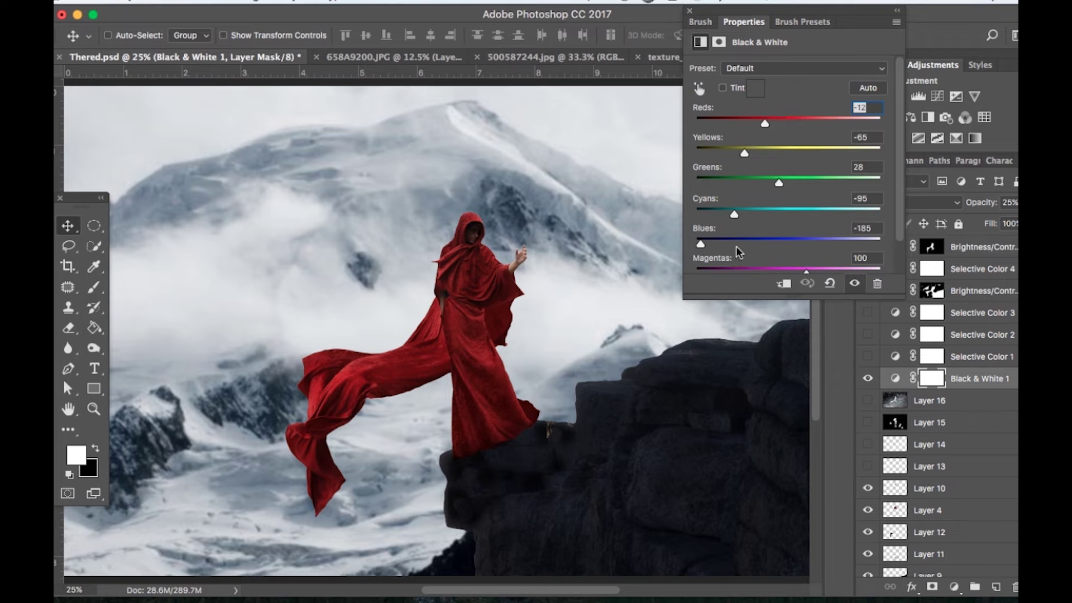
left_click_drag(769, 243, 790, 246)
left_click(691, 14)
Try Overlay blending on the Black & White 1 adjustment layer and restore it to Normal
left_click(916, 206)
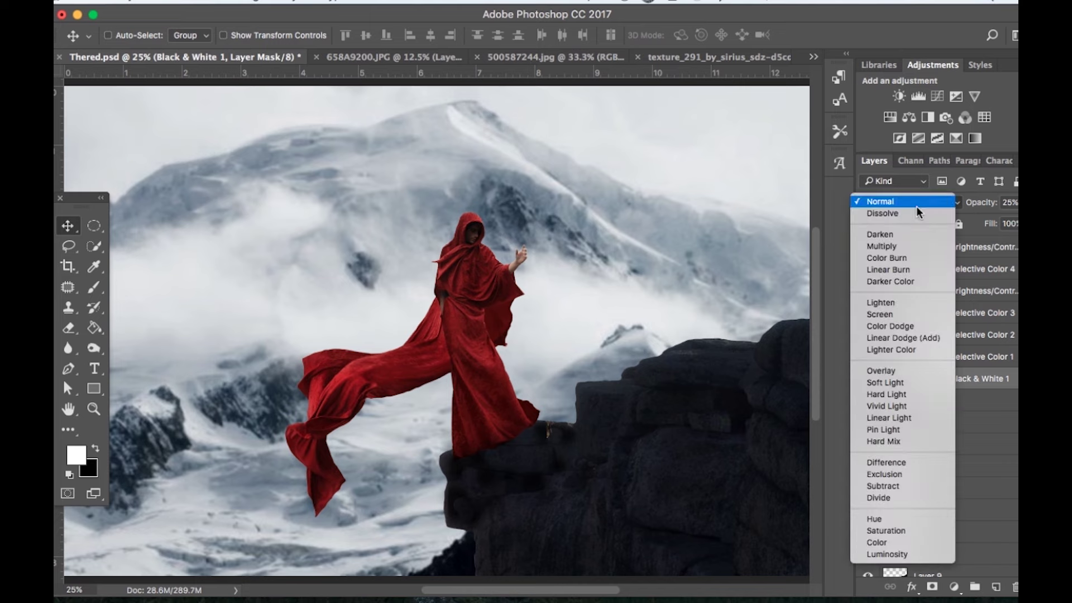
left_click(881, 370)
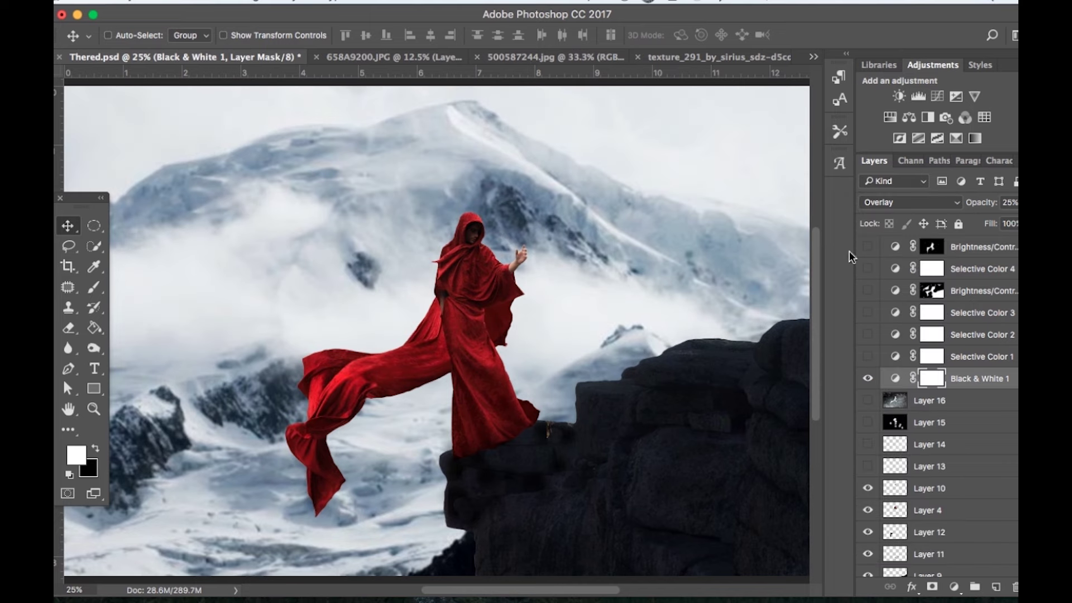
left_click(912, 202)
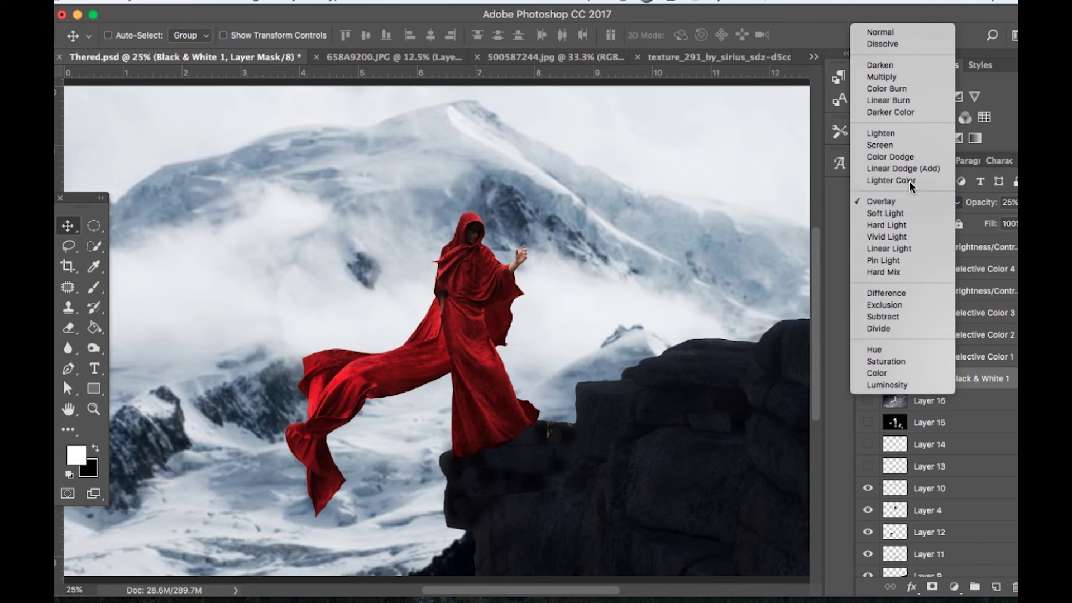
left_click(889, 33)
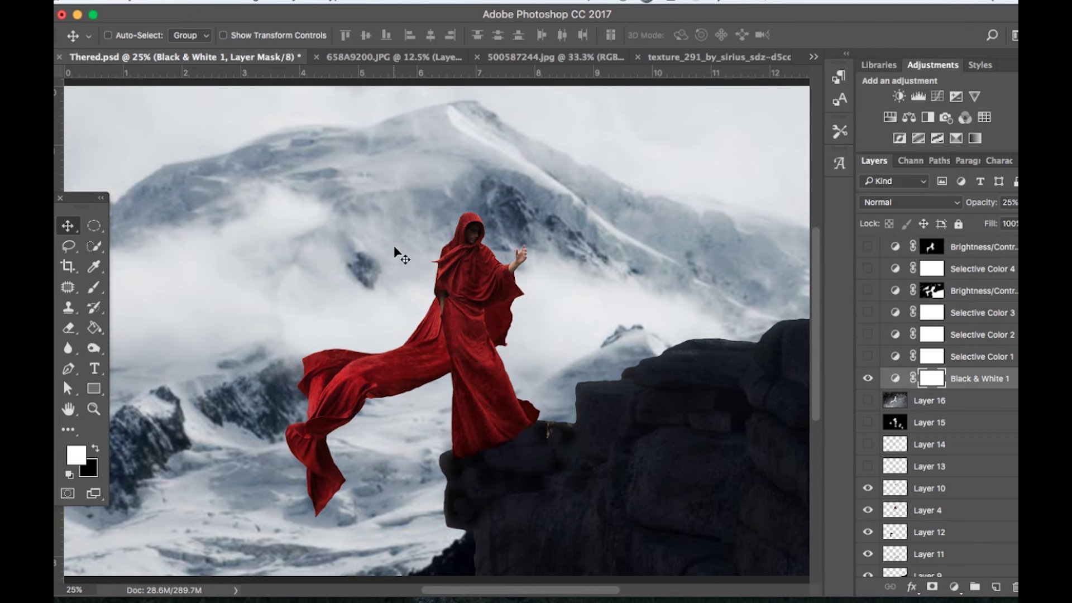
Show the Selective Color 1 adjustment layer and open its color settings
left_click(868, 357)
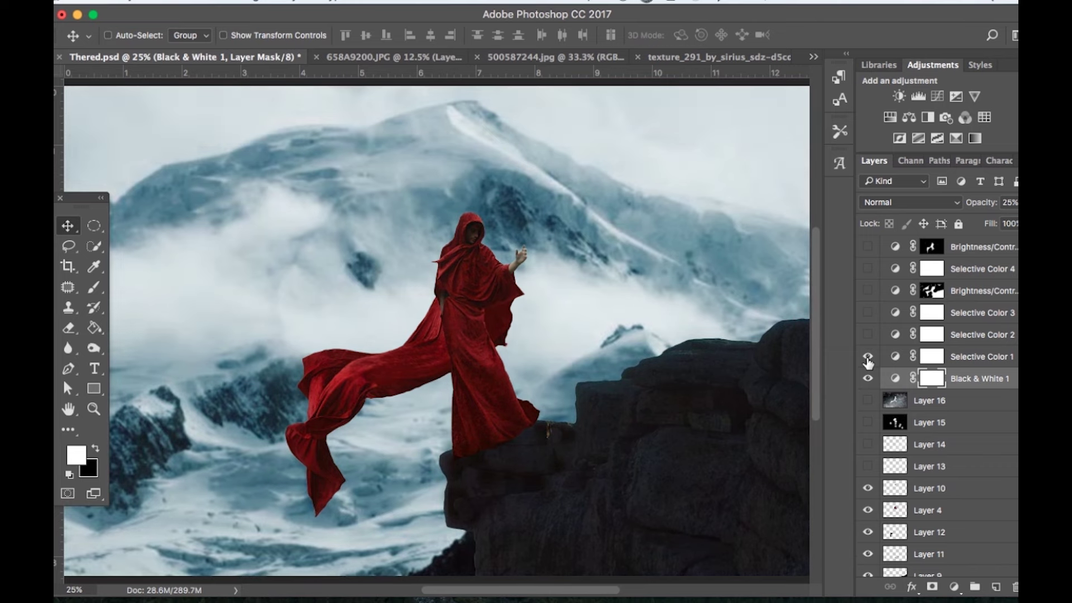
left_click(868, 358)
double_click(896, 357)
Examine the Neutrals and Blacks slider settings of the Selective Color 1 adjustment layer
left_click(764, 86)
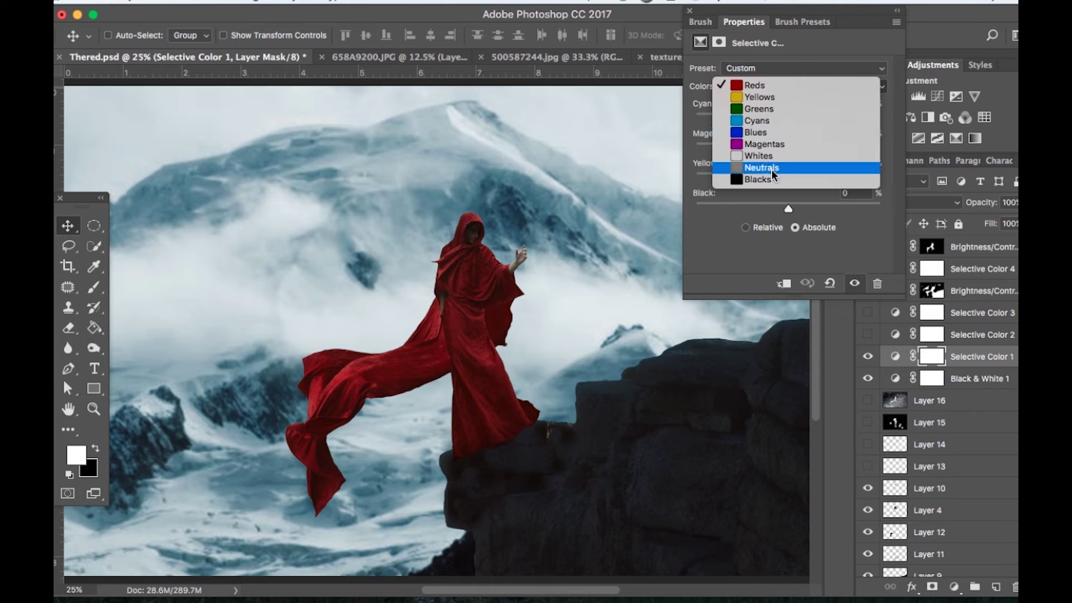
left_click(768, 179)
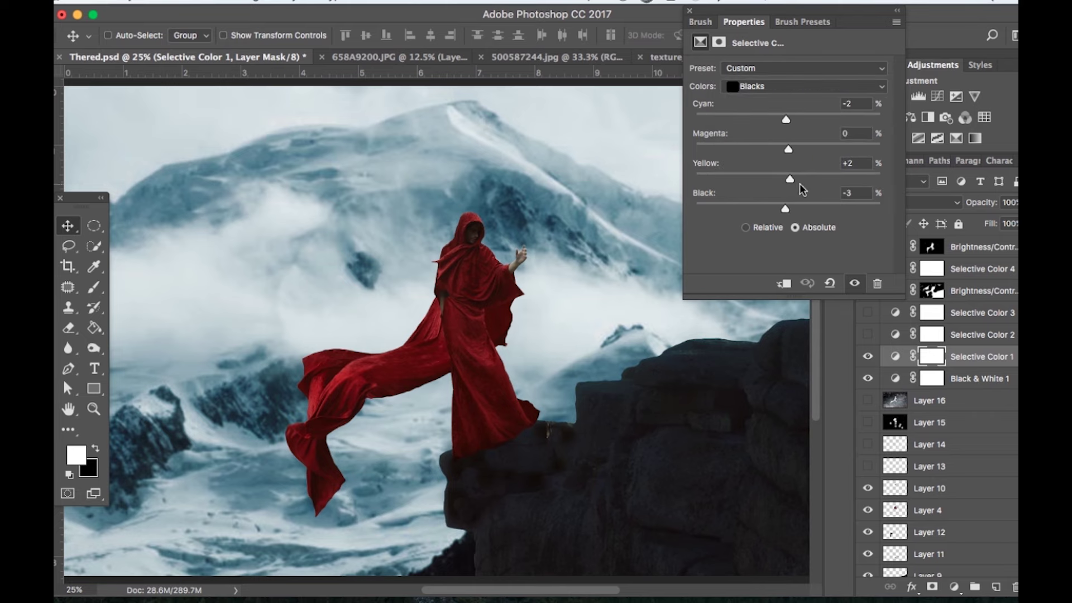
mouse_move(793, 208)
left_mouse_down()
mouse_move(823, 206)
mouse_move(737, 203)
mouse_move(783, 203)
left_mouse_up()
left_click_drag(785, 205, 785, 205)
key("alt+8")
mouse_move(792, 208)
left_mouse_down()
mouse_move(776, 211)
mouse_move(792, 209)
left_mouse_up()
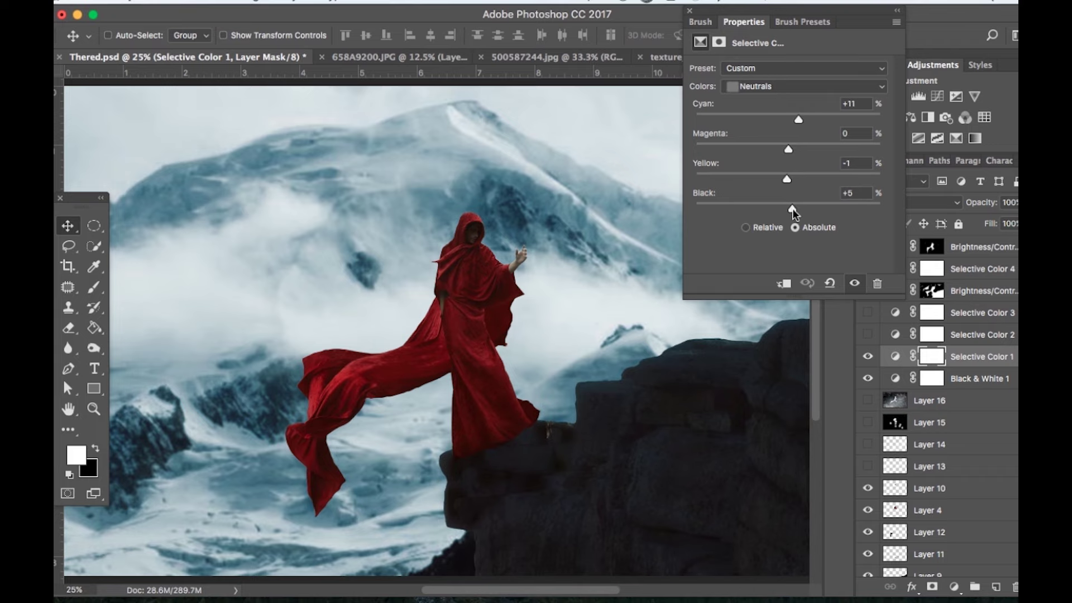
key("alt+7")
left_click(779, 81)
left_click(772, 50)
key("alt+9")
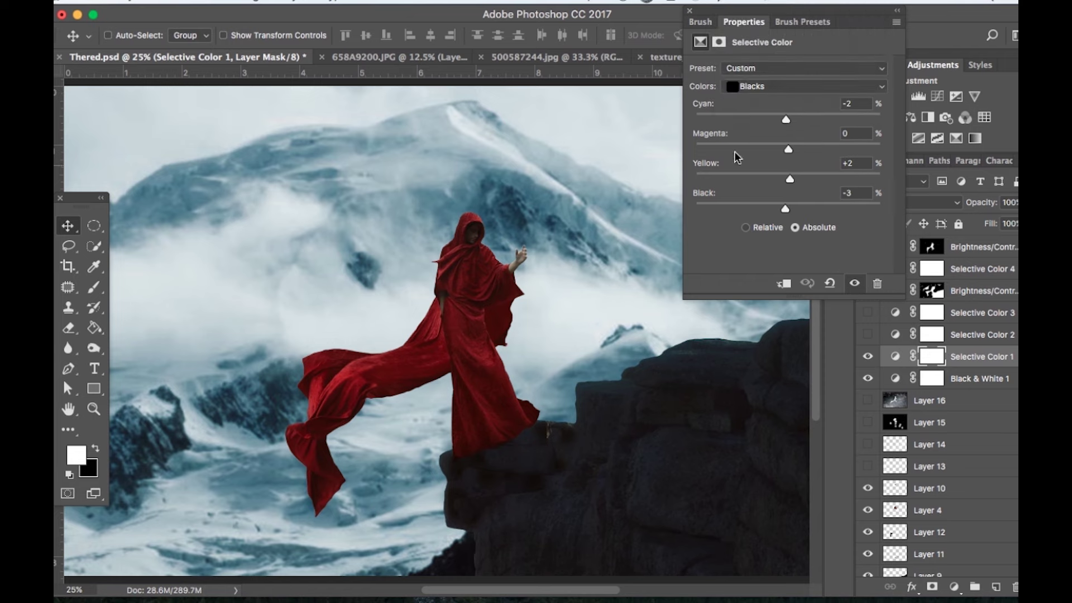
Show the Selective Color 2 adjustment layer and review its slider settings for Reds
left_click(868, 334)
double_click(895, 334)
left_click(783, 85)
left_click(783, 79)
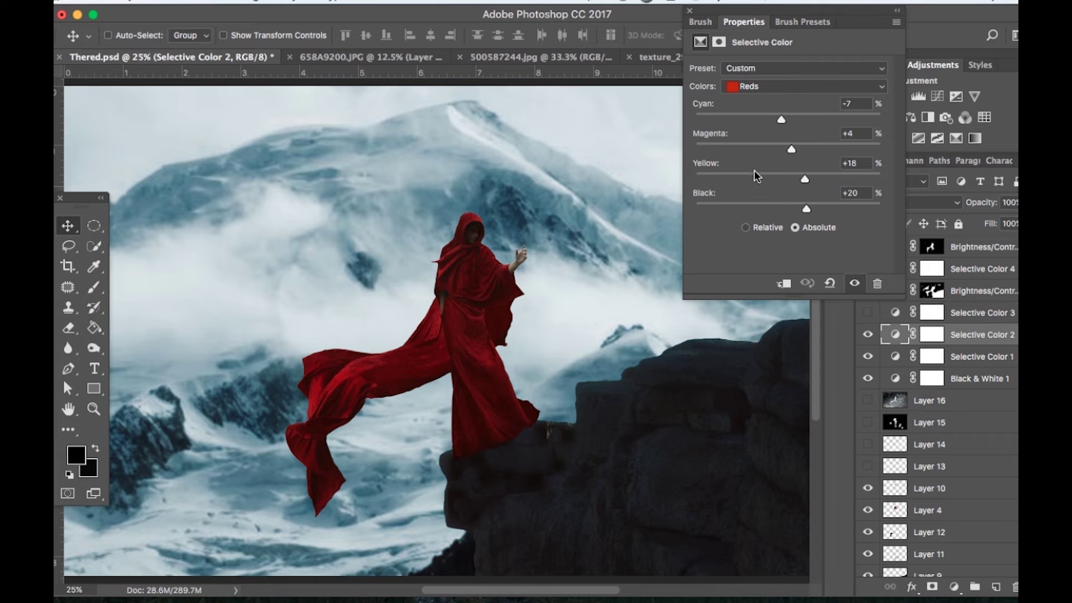
Compare the image with and without the Selective Color 2 adjustment and close its settings
left_click(868, 334)
left_click(868, 334)
left_click(868, 334)
left_click(868, 335)
left_click(690, 11)
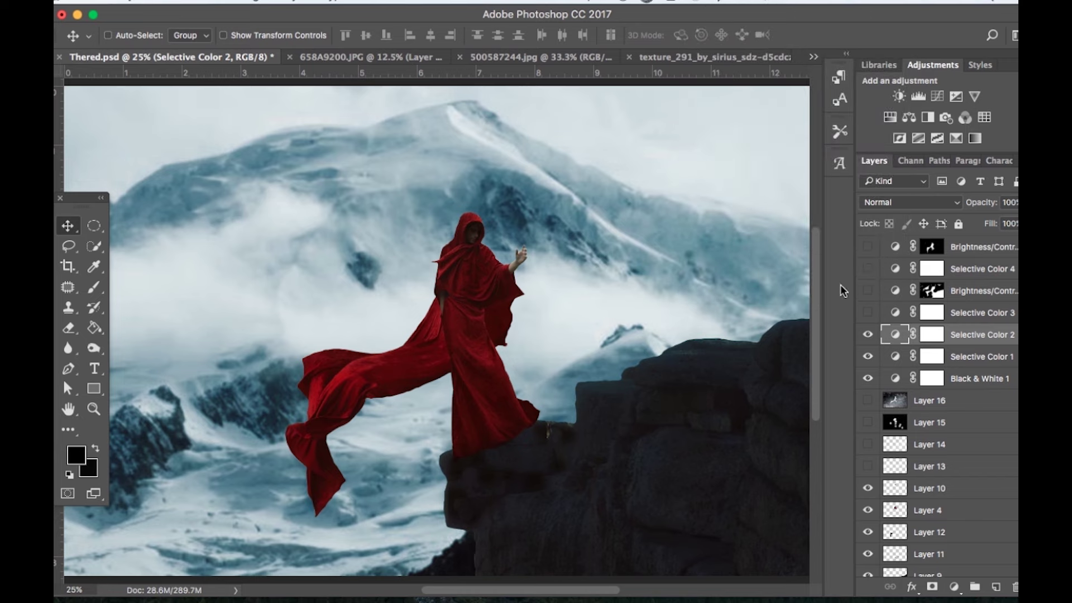
Show the Selective Color 3 adjustment layer, comparing the image with and without it
left_click(868, 313)
left_click(868, 313)
left_click(868, 313)
left_click(868, 313)
Examine the Cyans and Blues slider settings of Selective Color 3 and close them
double_click(895, 314)
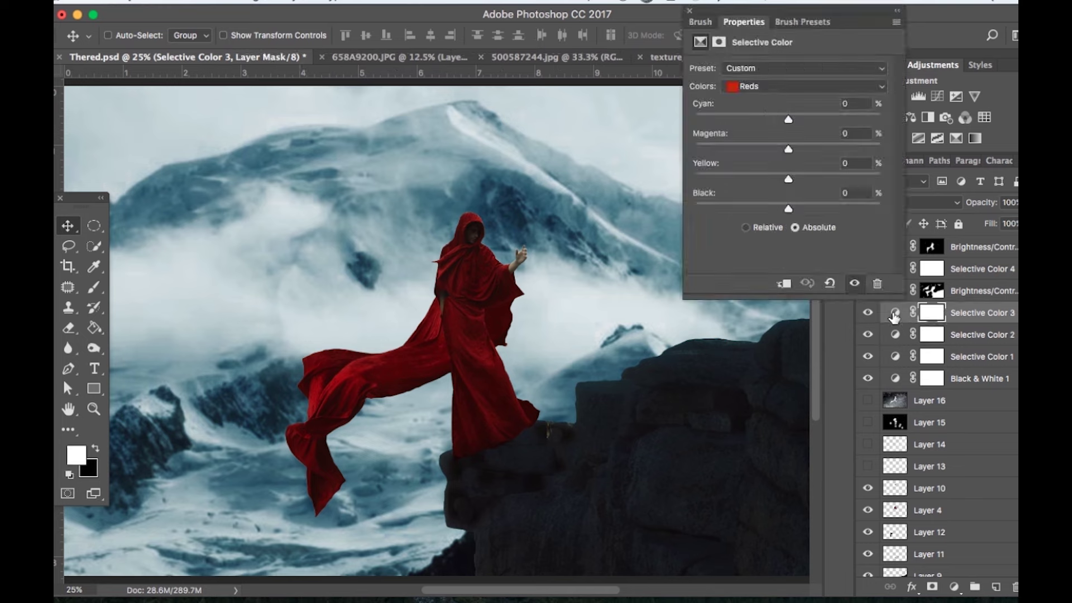
left_click(769, 87)
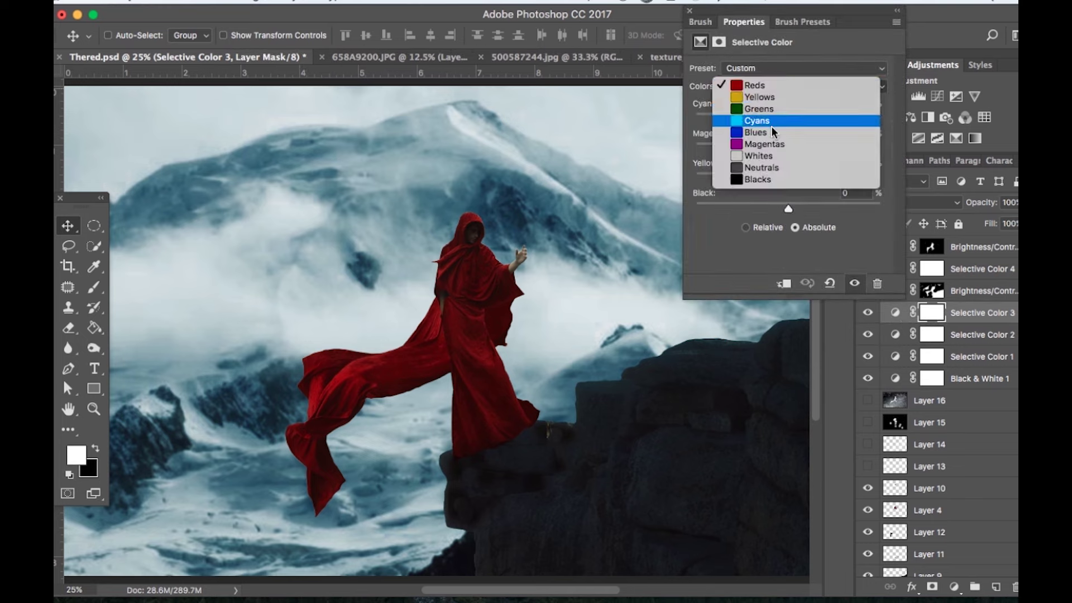
left_click(771, 133)
left_click(772, 86)
left_click(769, 71)
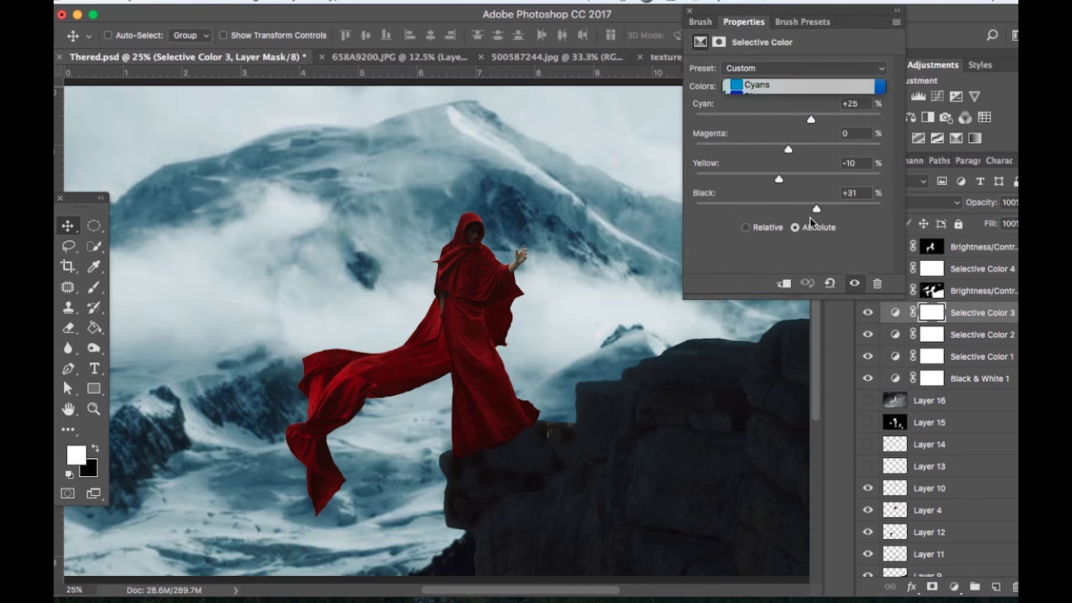
left_click(691, 10)
Show and select the Brightness/Contrast 1 adjustment layer above Selective Color 3, comparing the image with and without it
left_click(869, 291)
left_click(869, 291)
left_click(869, 291)
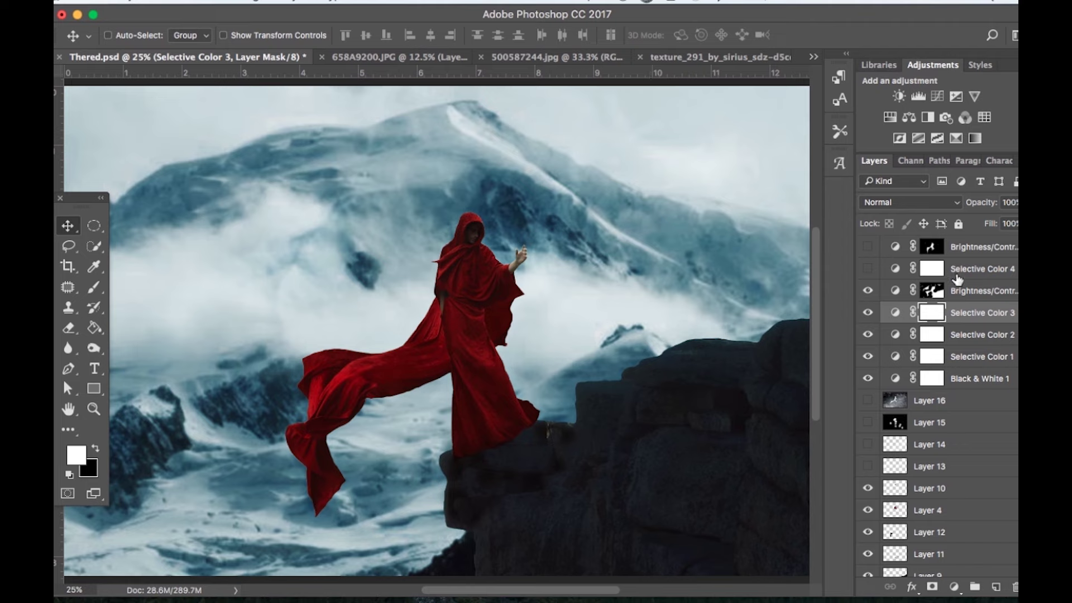
left_click(960, 293)
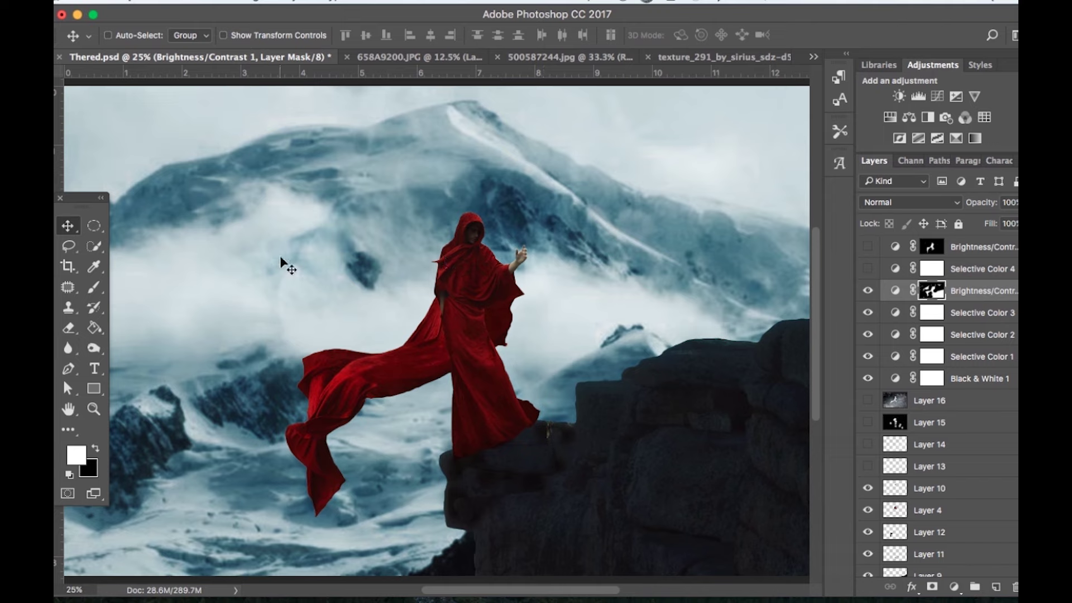
Set up a soft Eraser with a 236 px size and 0% hardness
left_click(67, 328)
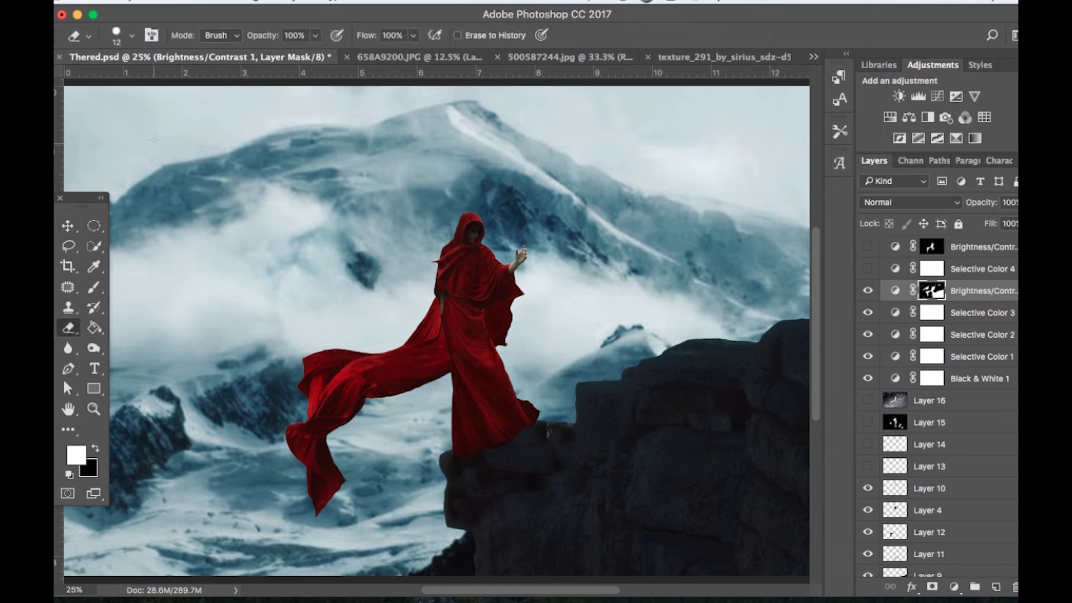
left_click(132, 36)
left_click(187, 154)
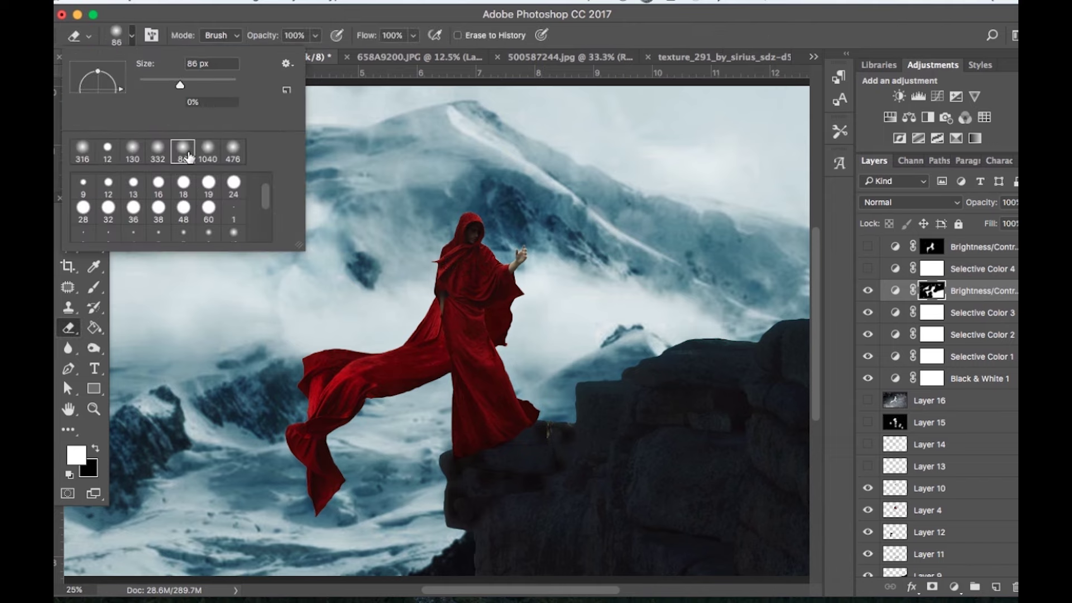
left_click(213, 82)
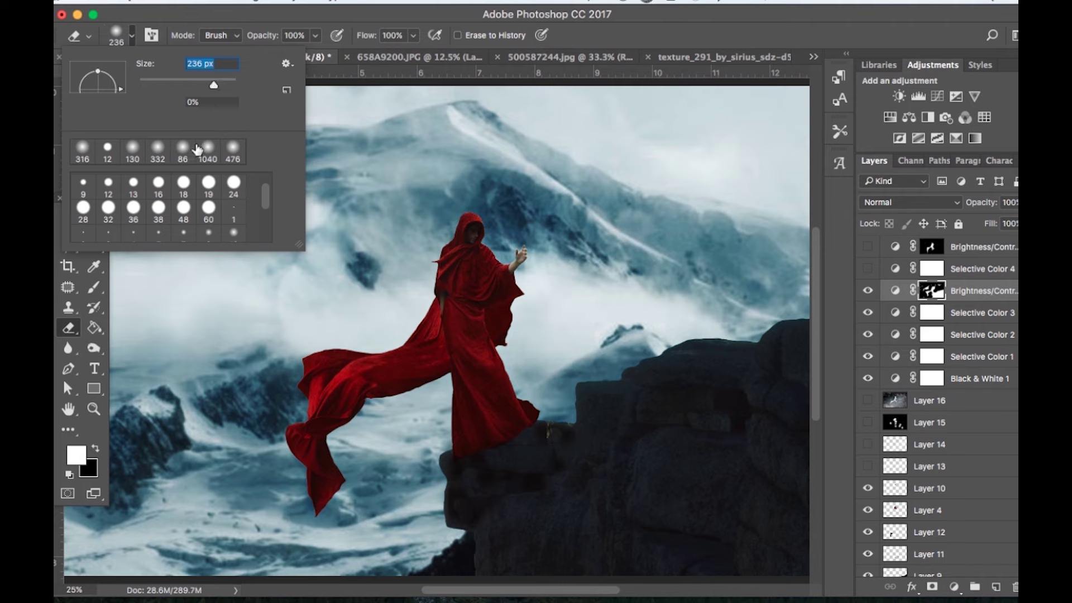
left_click(131, 37)
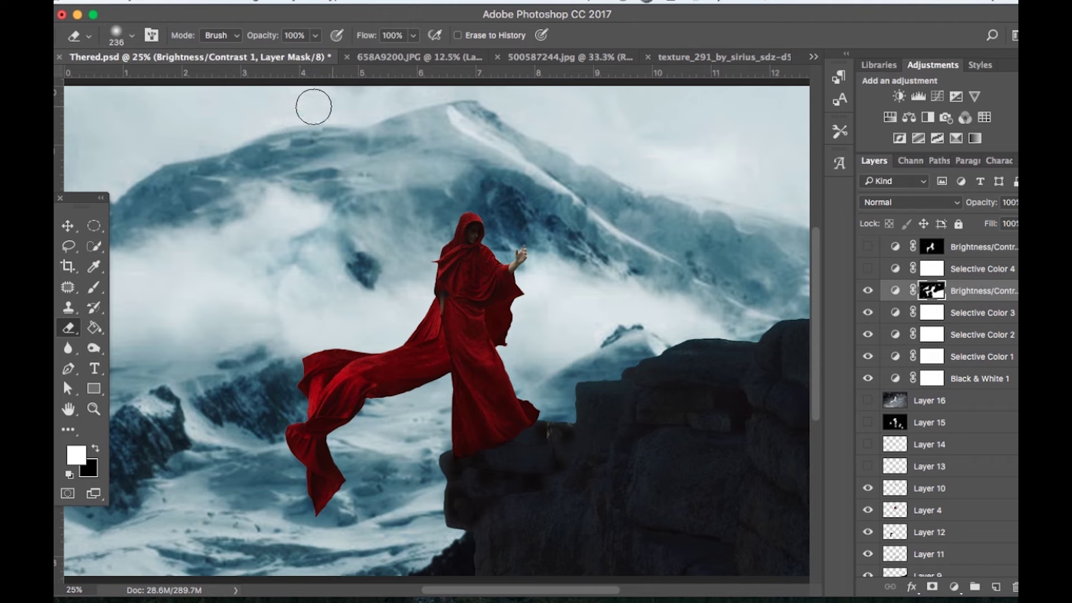
Show Selective Color 4 and the Brightness/Contrast adjustment layer above it
left_click(868, 268)
left_click(868, 247)
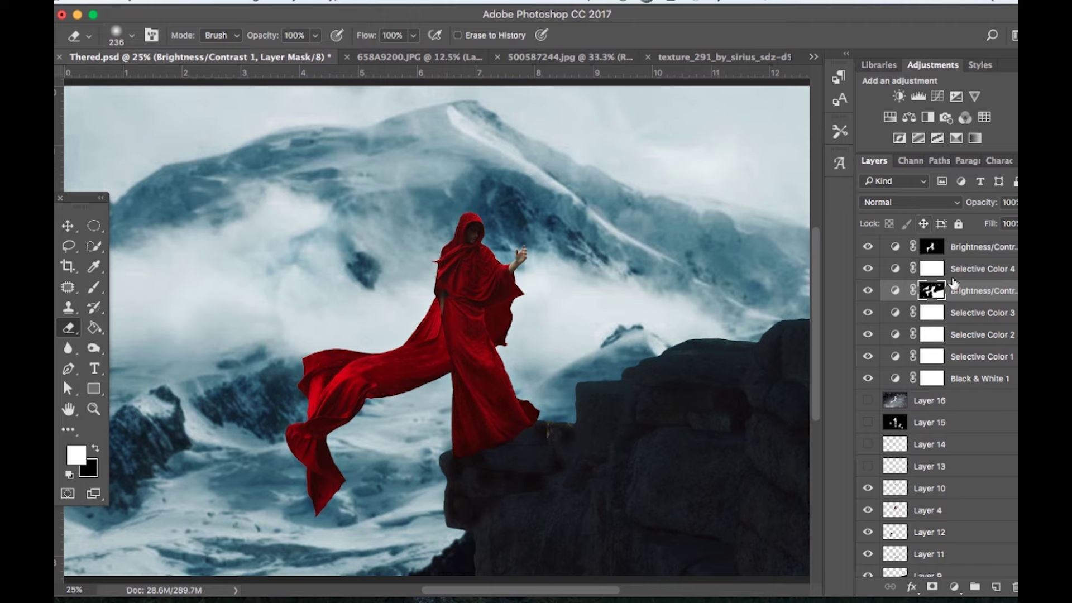
Show Layer 13, comparing the red cloak and cliff with and without its haze
scroll(919, 303, "down", 5)
scroll(918, 303, "up", 1)
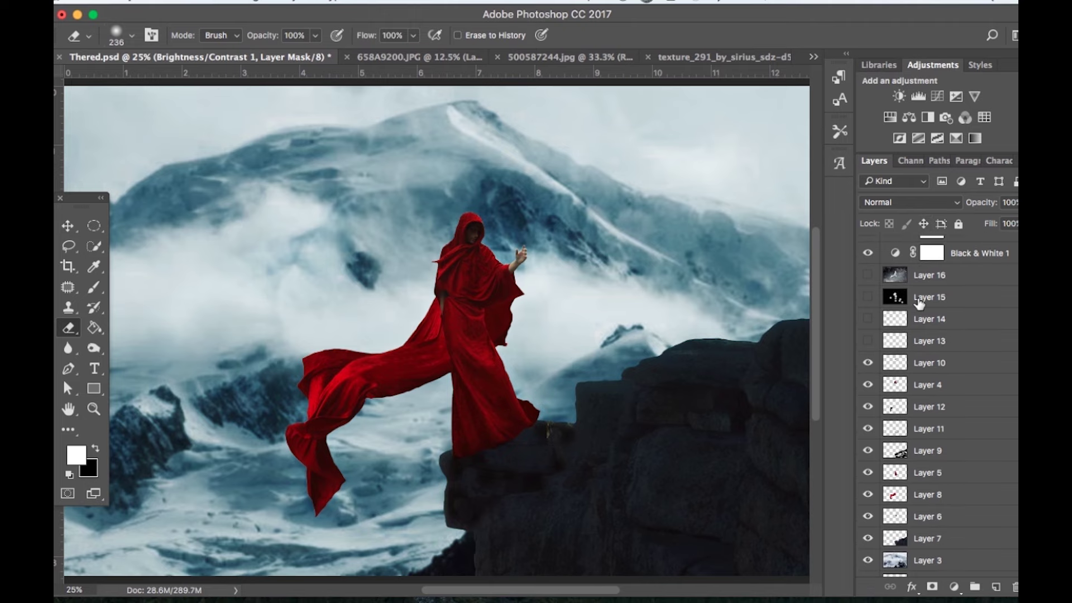
left_click(868, 341)
left_click(871, 342)
left_click(872, 342)
left_click(871, 343)
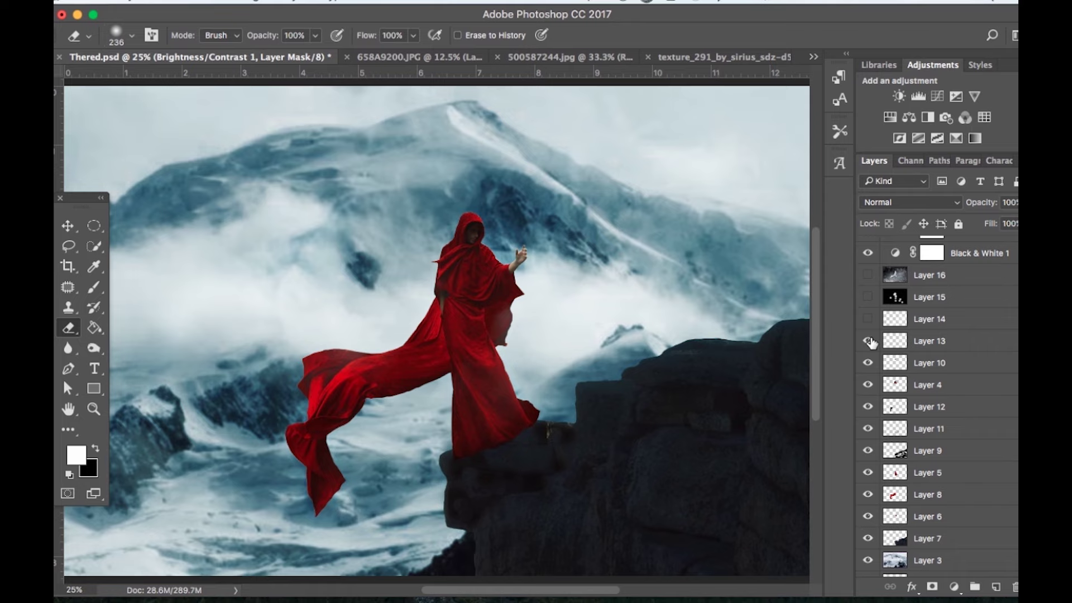
left_click(871, 343)
left_click(872, 342)
Bring the black snow overlay image into Thered.psd as a new layer and enlarge it over the mountain and figure
left_click(70, 225)
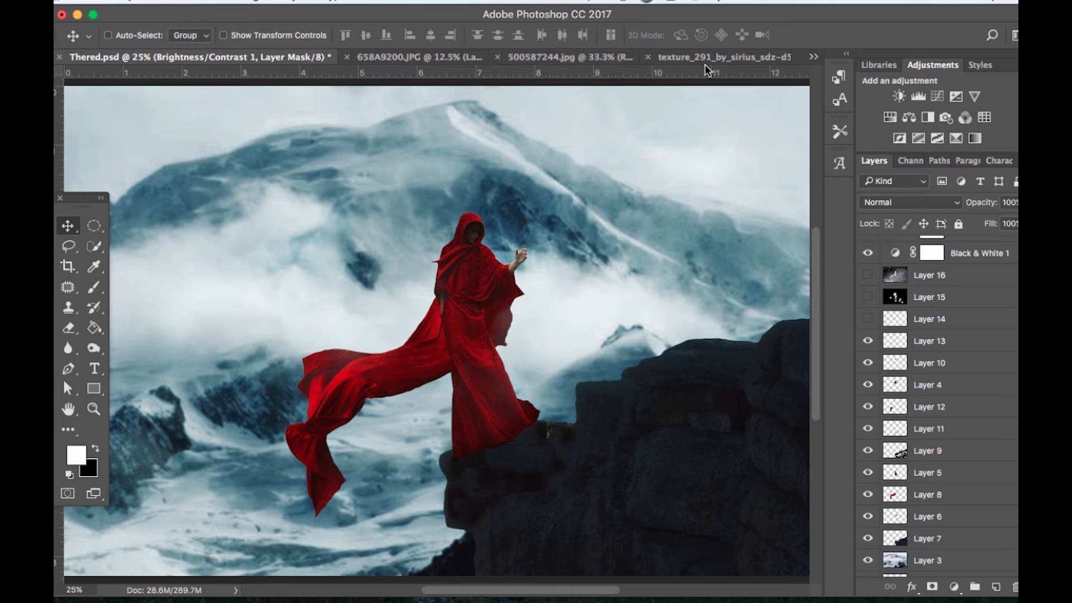
left_click(556, 57)
left_click_drag(531, 301, 401, 309)
key("super+t")
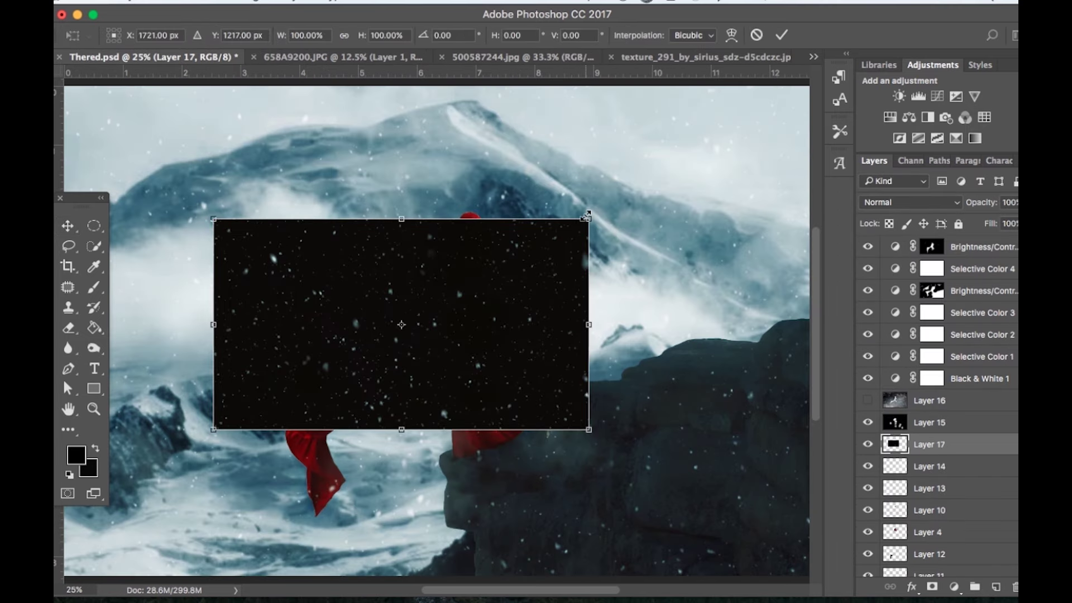
left_click_drag(589, 219, 765, 88)
key("Return")
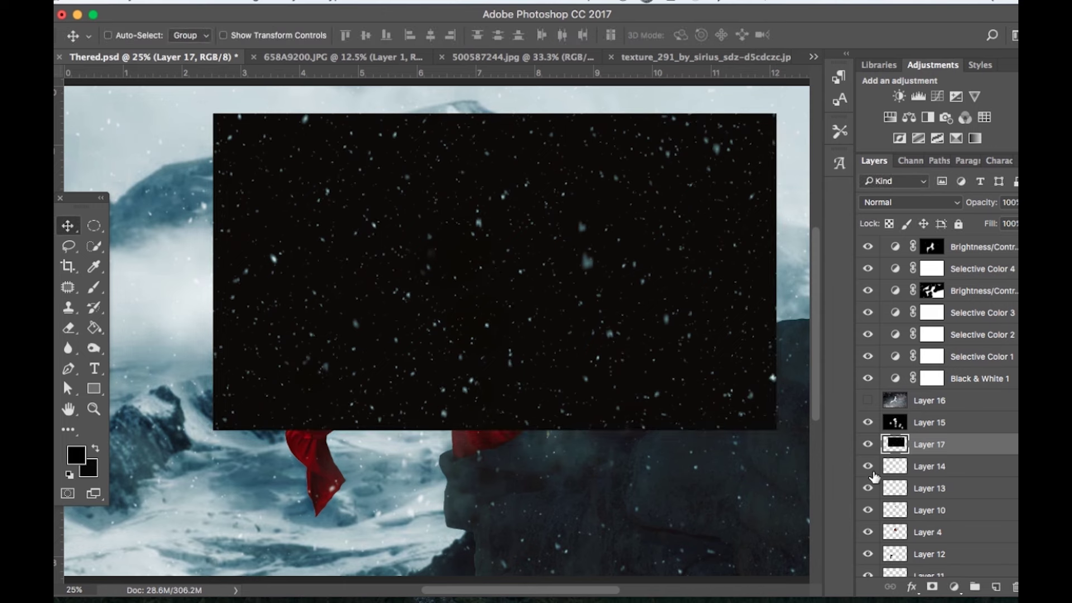
Hide Layer 15 and set the new snow layer's blend mode to Screen
left_click(868, 423)
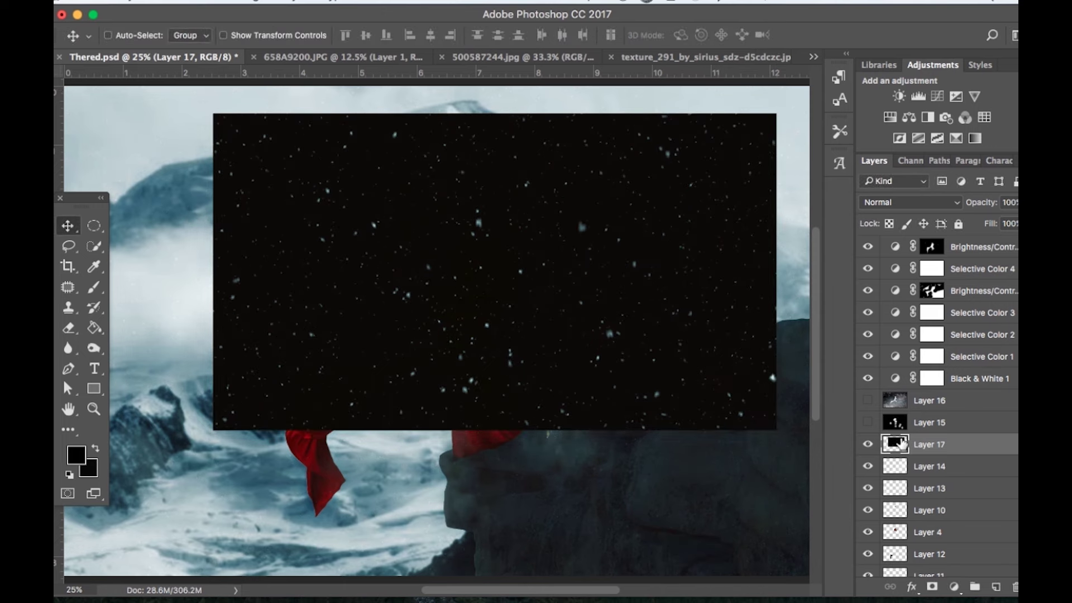
left_click(929, 204)
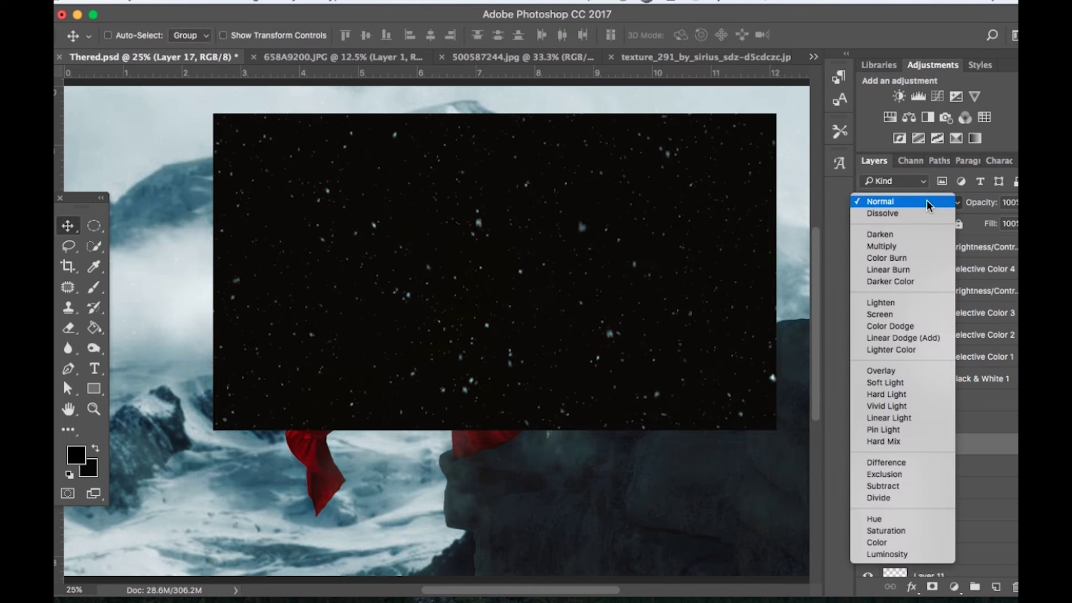
left_click(901, 314)
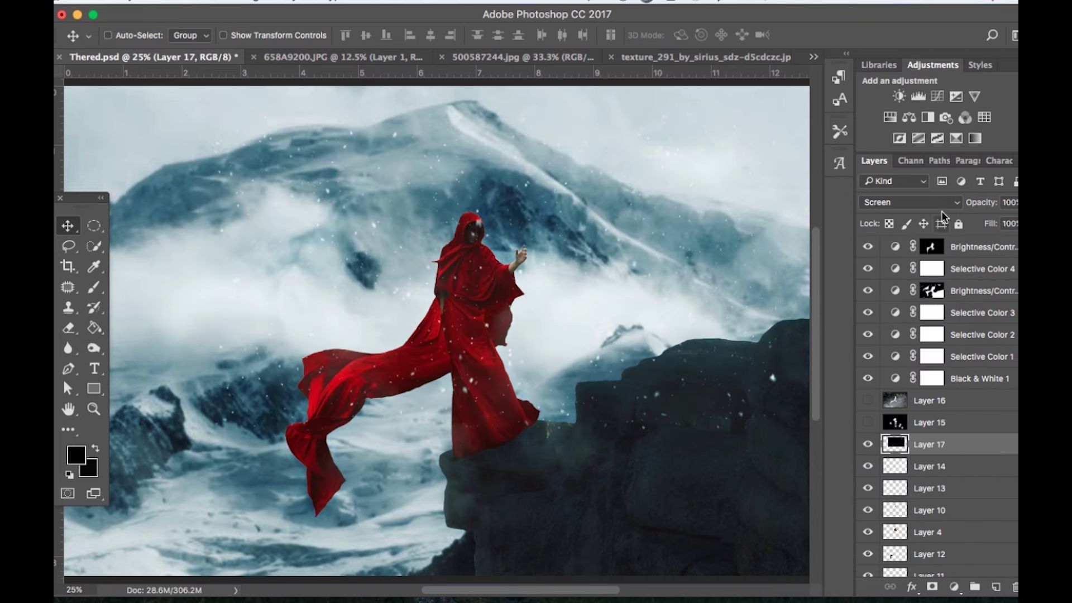
Try Lighten blending on the new snow layer and restore it to Screen
left_click(948, 202)
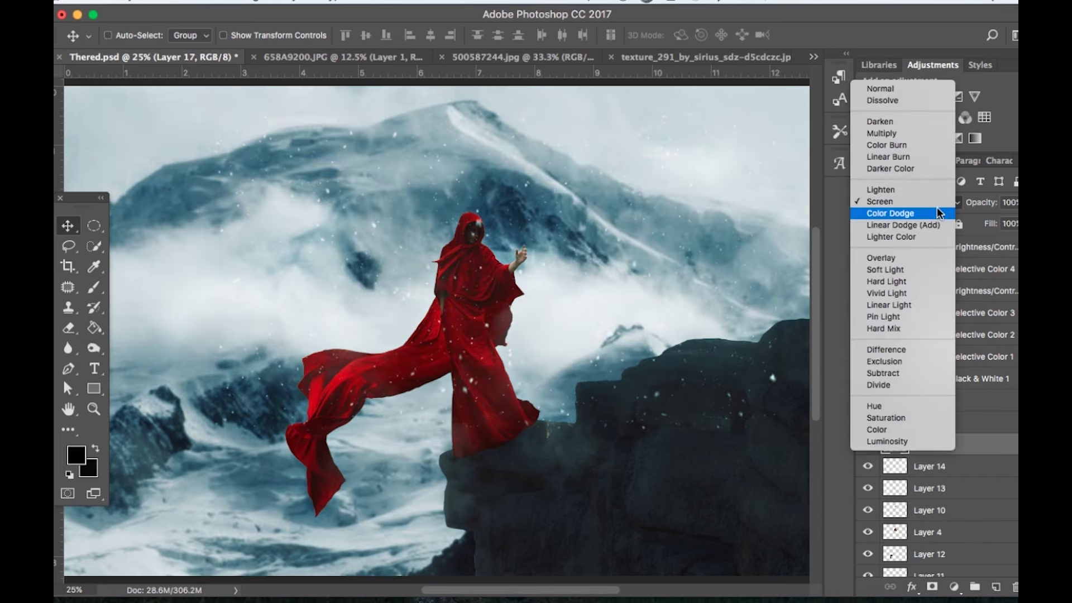
left_click(930, 189)
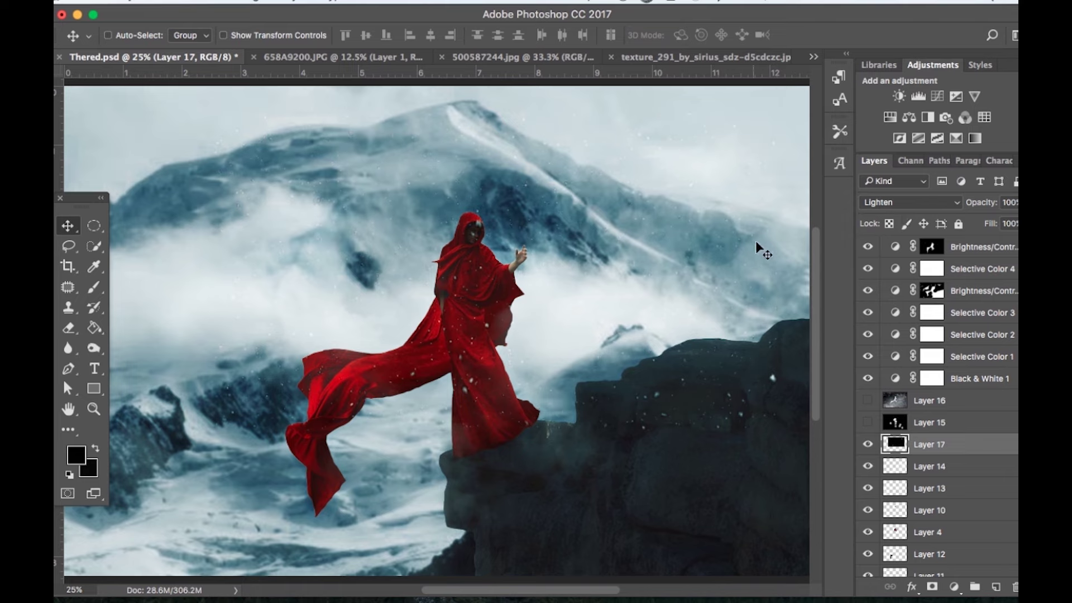
left_click(897, 201)
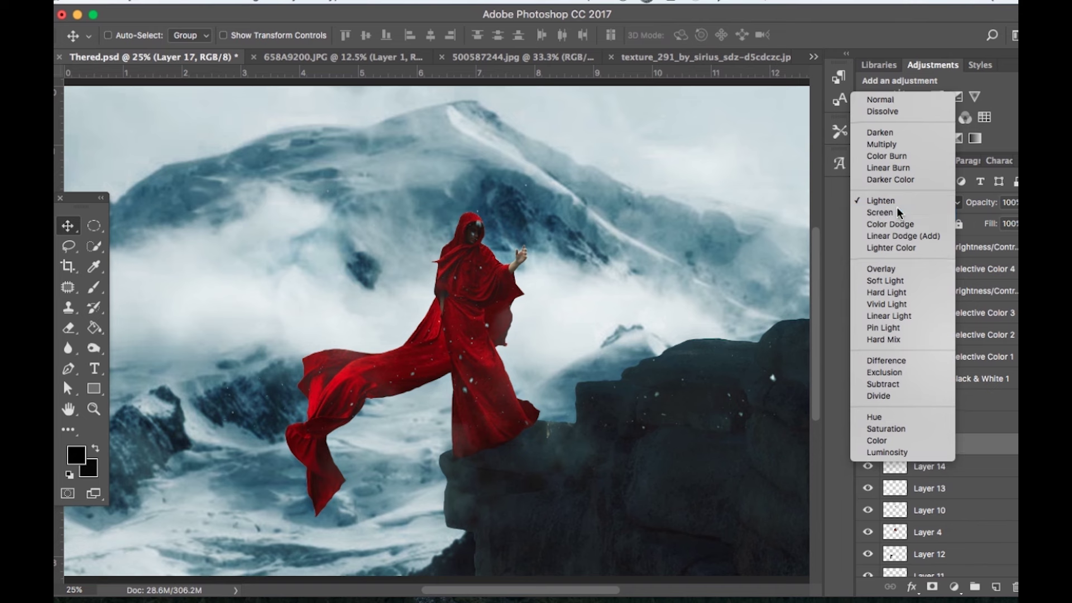
left_click(897, 207)
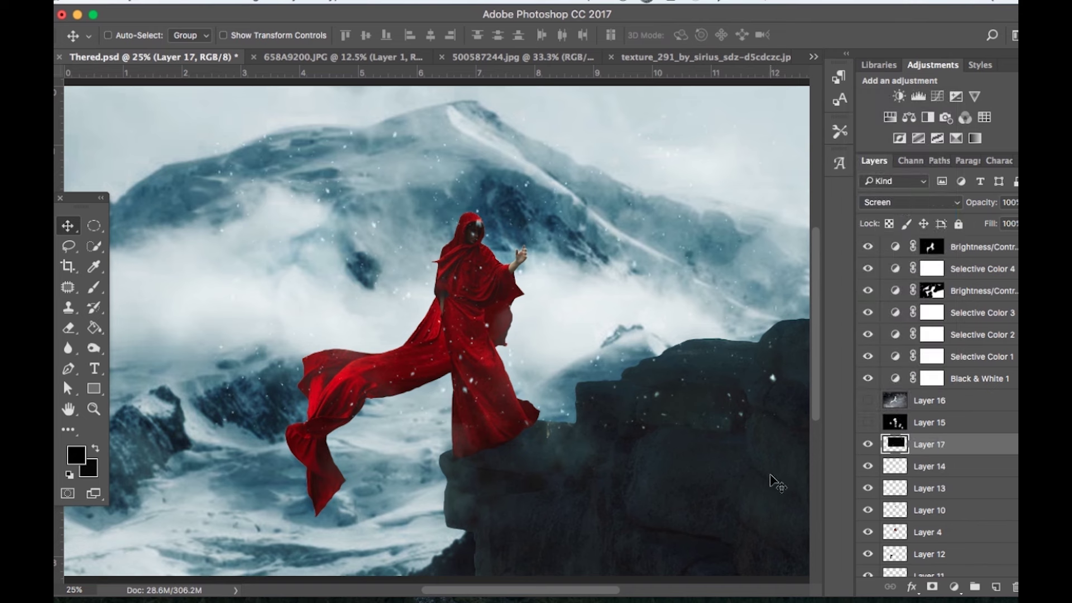
Erase on the snow layer with the soft Eraser and enlarge the layer to cover the whole canvas
left_click(77, 324)
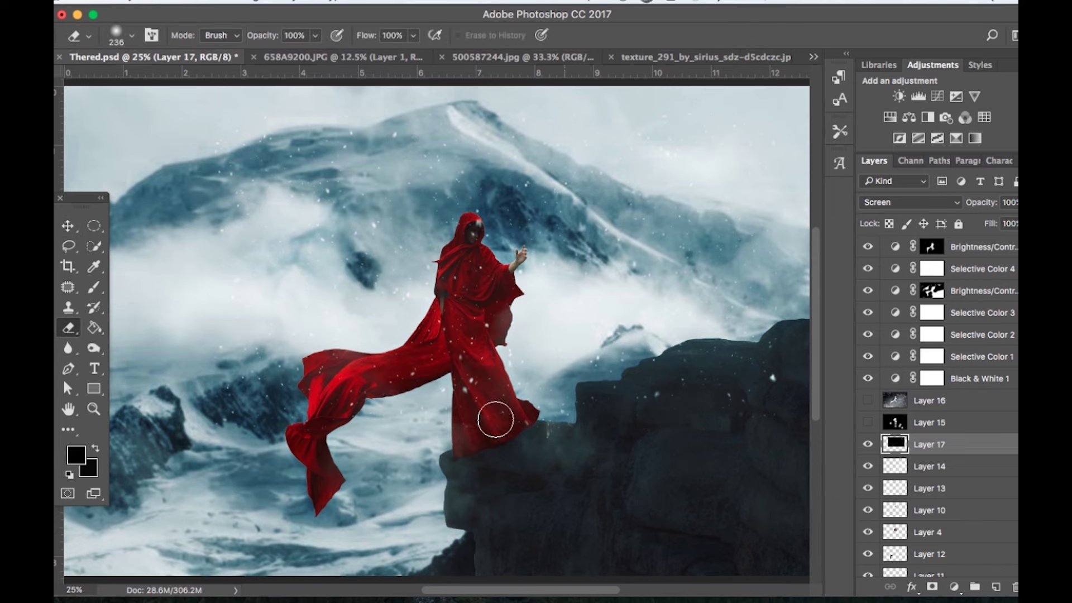
key("super+minus")
key("super+t")
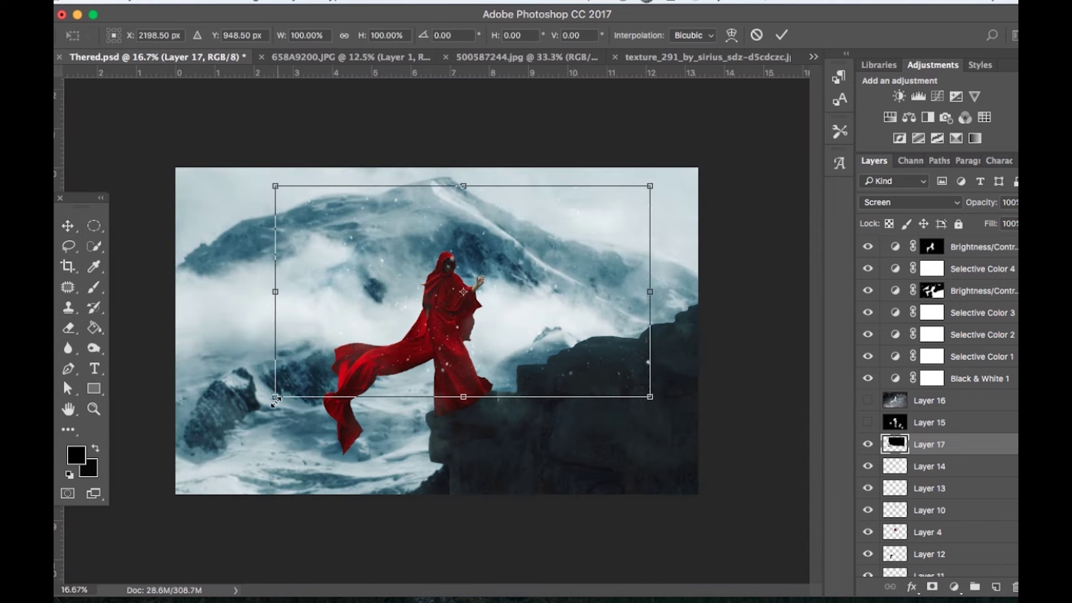
left_click_drag(275, 395, 175, 531)
left_click_drag(329, 335, 422, 364)
key("super+plus")
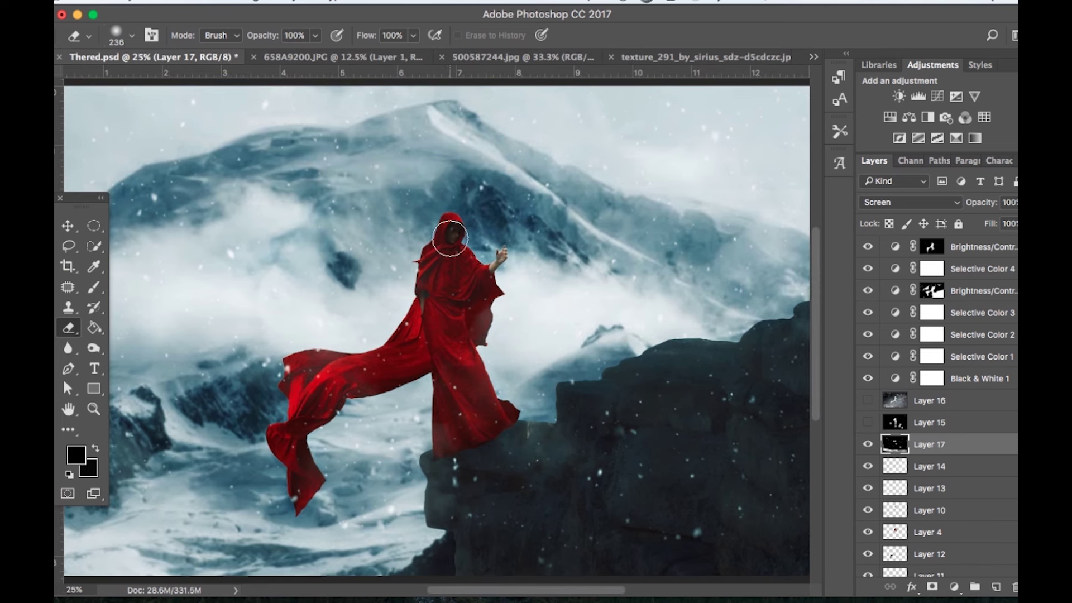
Bring the teal grunge texture from the texture_291_by_sirius_sdz document into the composite as a new layer
key("v")
left_click(704, 57)
mouse_move(535, 234)
left_mouse_down()
mouse_move(359, 162)
mouse_move(174, 57)
mouse_move(495, 310)
left_mouse_up()
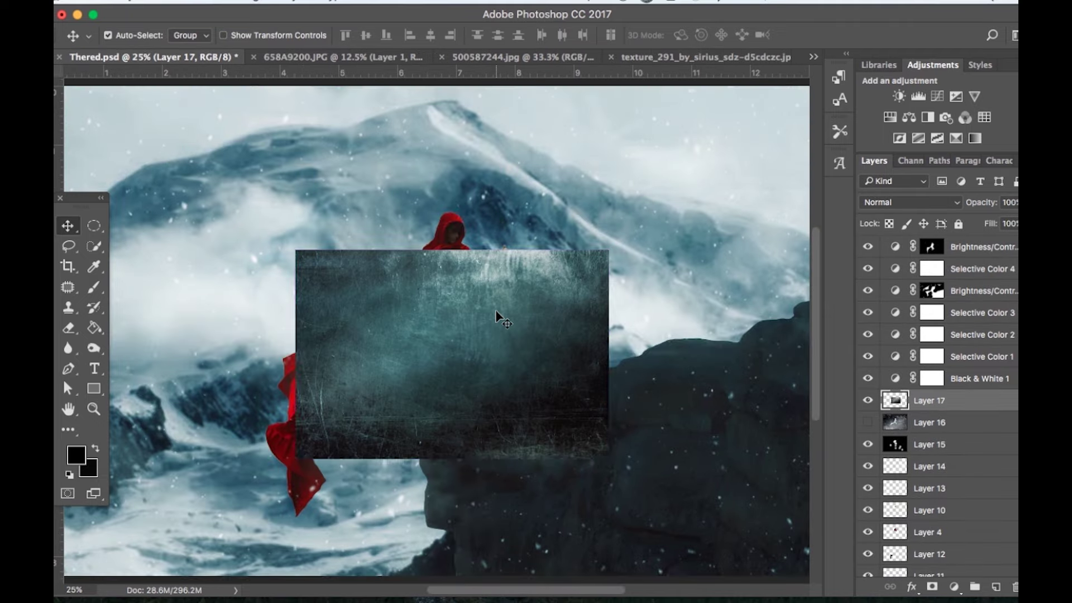
Enlarge the grunge texture to about 260% and rotate it about 180° so it covers the whole canvas
key("super+minus")
key("super+t")
left_click_drag(552, 415, 774, 563)
left_click_drag(586, 462, 491, 398)
left_click_drag(605, 447, 159, 152)
mouse_move(387, 294)
left_mouse_down()
mouse_move(373, 296)
mouse_move(375, 285)
left_mouse_up()
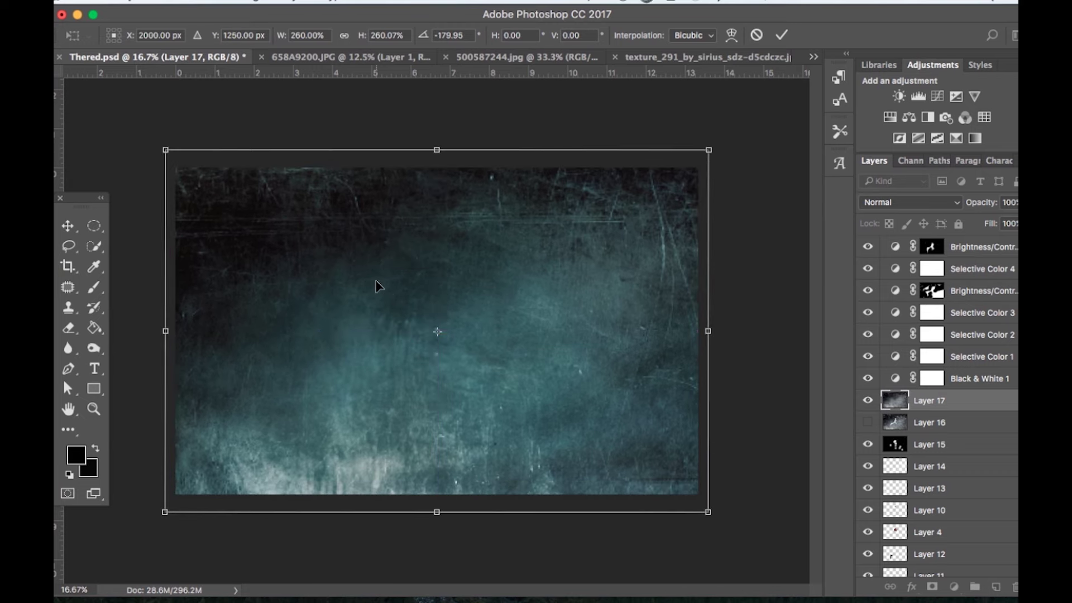
key("Return")
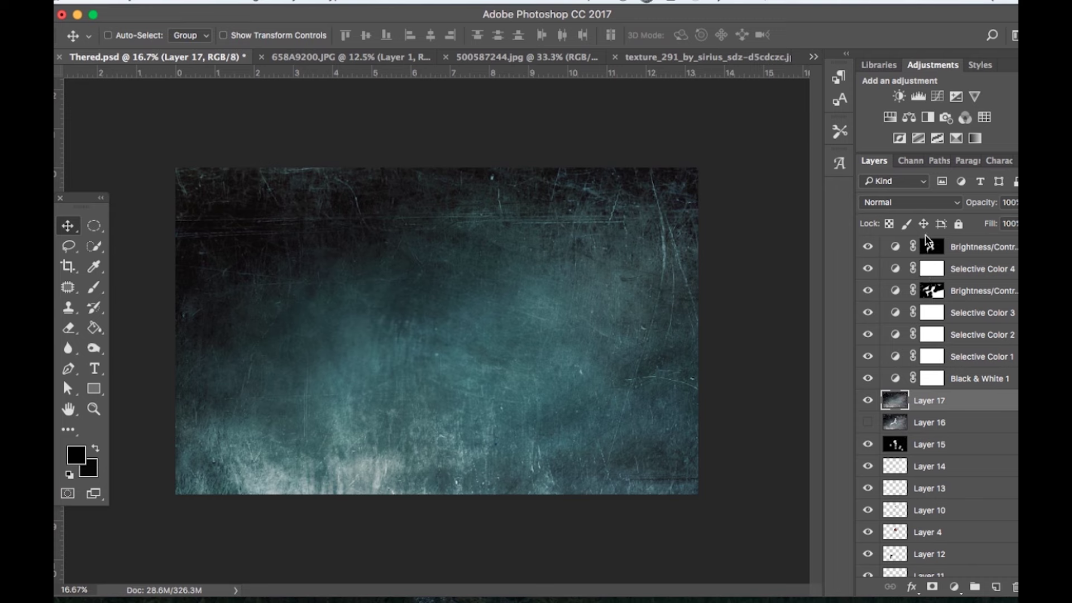
Try the grunge texture on Layer 17 in Overlay mode at 35% opacity, erasing it over the red-cloaked figure
left_click(914, 203)
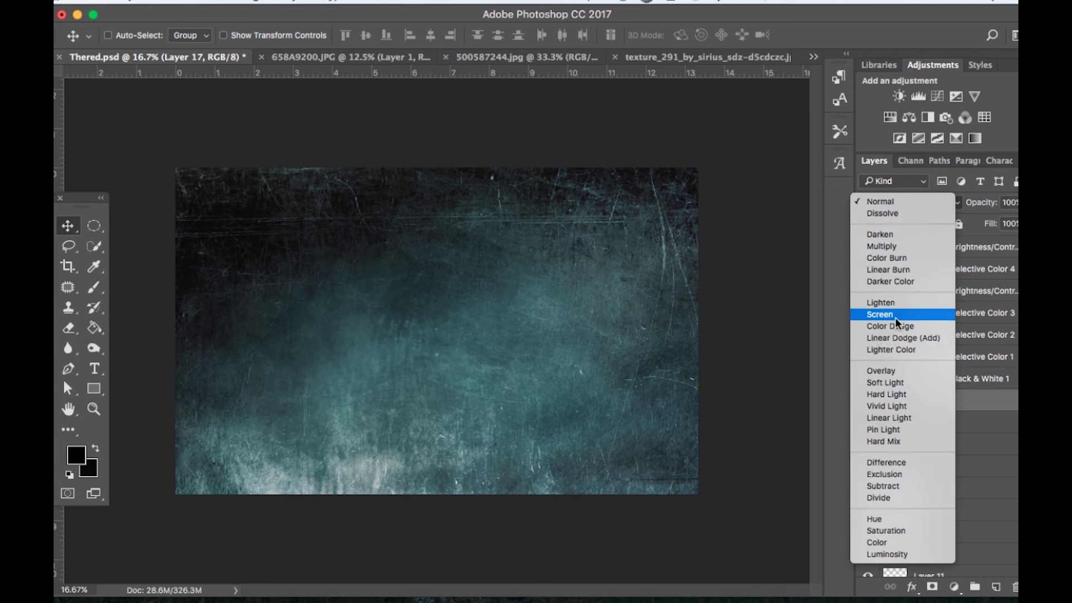
left_click(883, 365)
left_click_drag(972, 222, 977, 223)
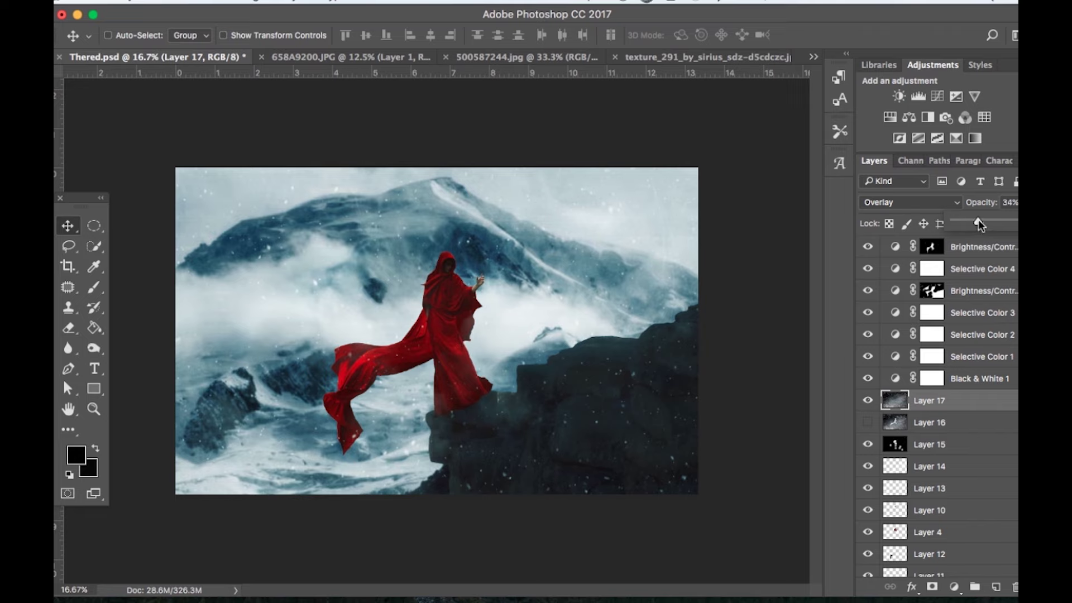
left_click(67, 328)
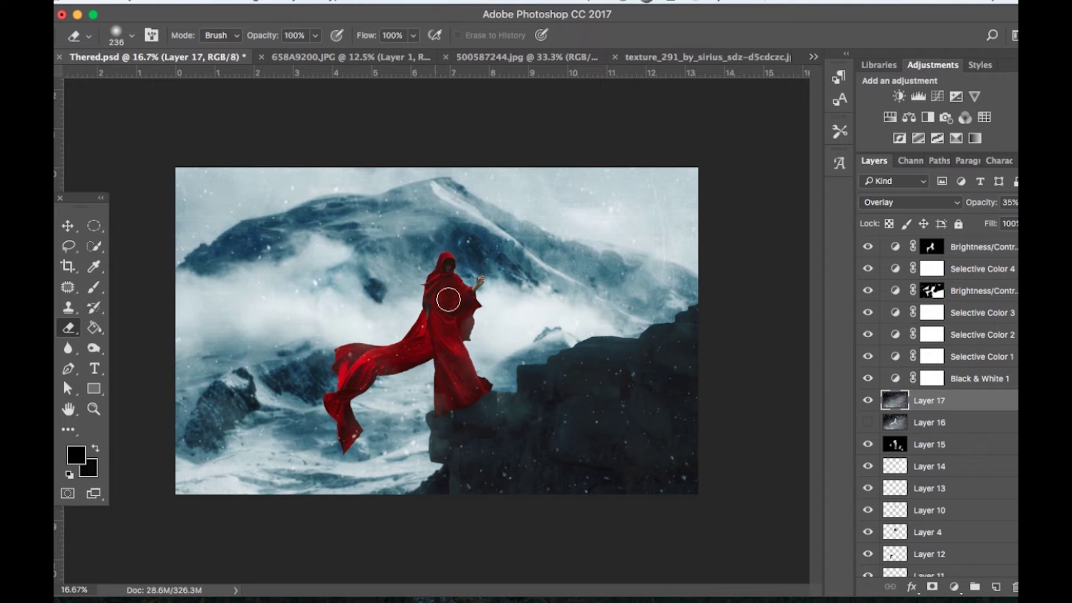
key("super+equal")
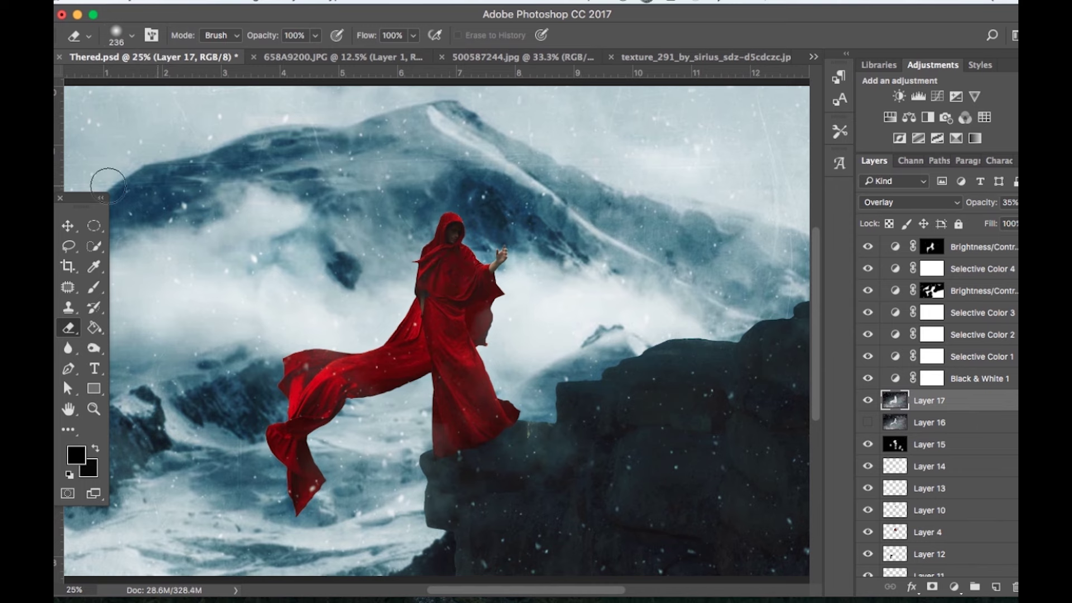
Delete the grunge texture on Layer 17 and show the hidden texture on Layer 16 instead
left_click(59, 232)
key("Delete")
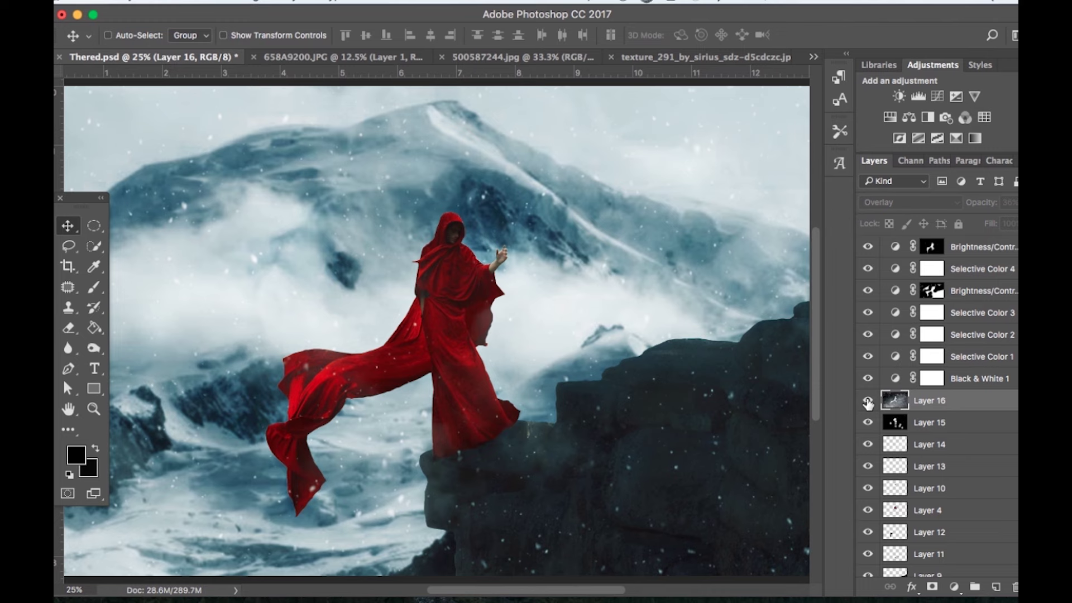
scroll(889, 418, "down", 5)
key("super+minus")
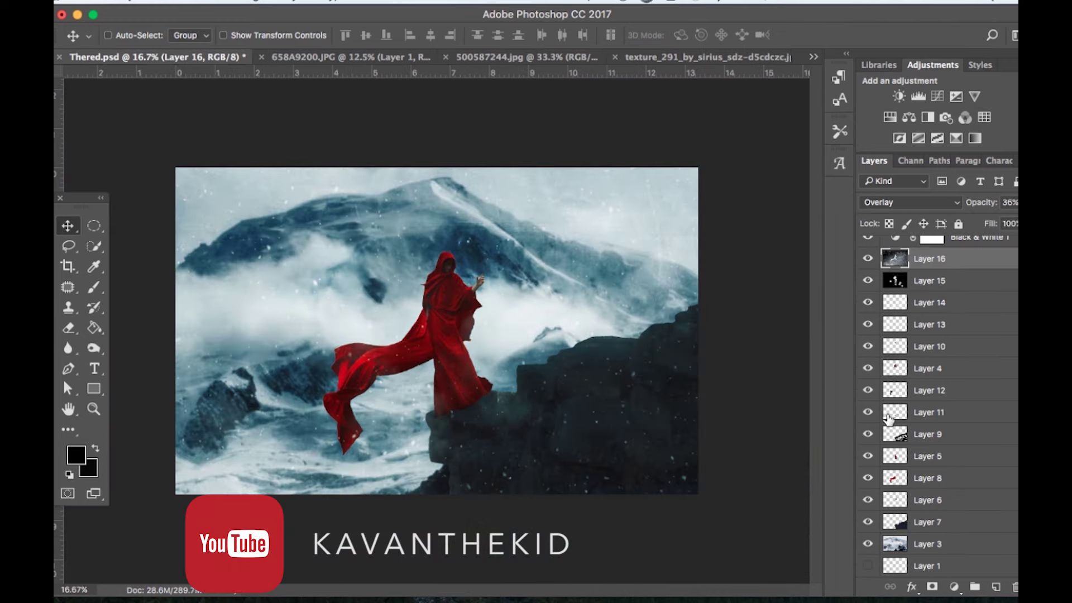